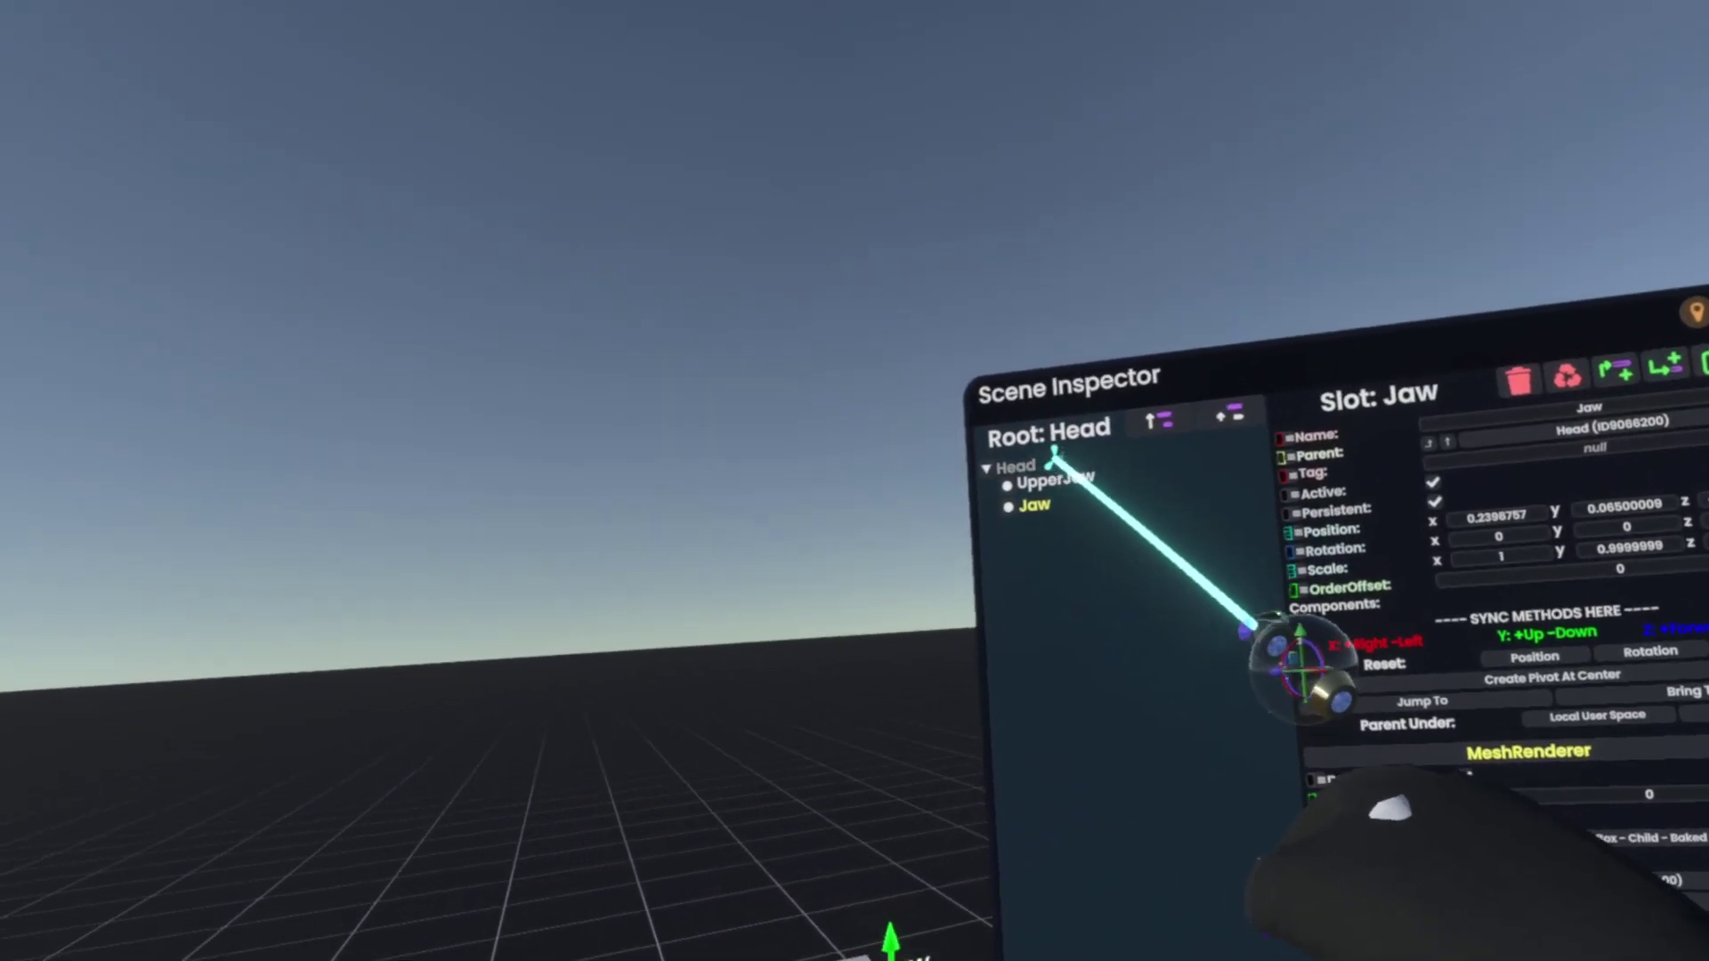
{"action": "left_click", "coordinate": [1050, 459]}
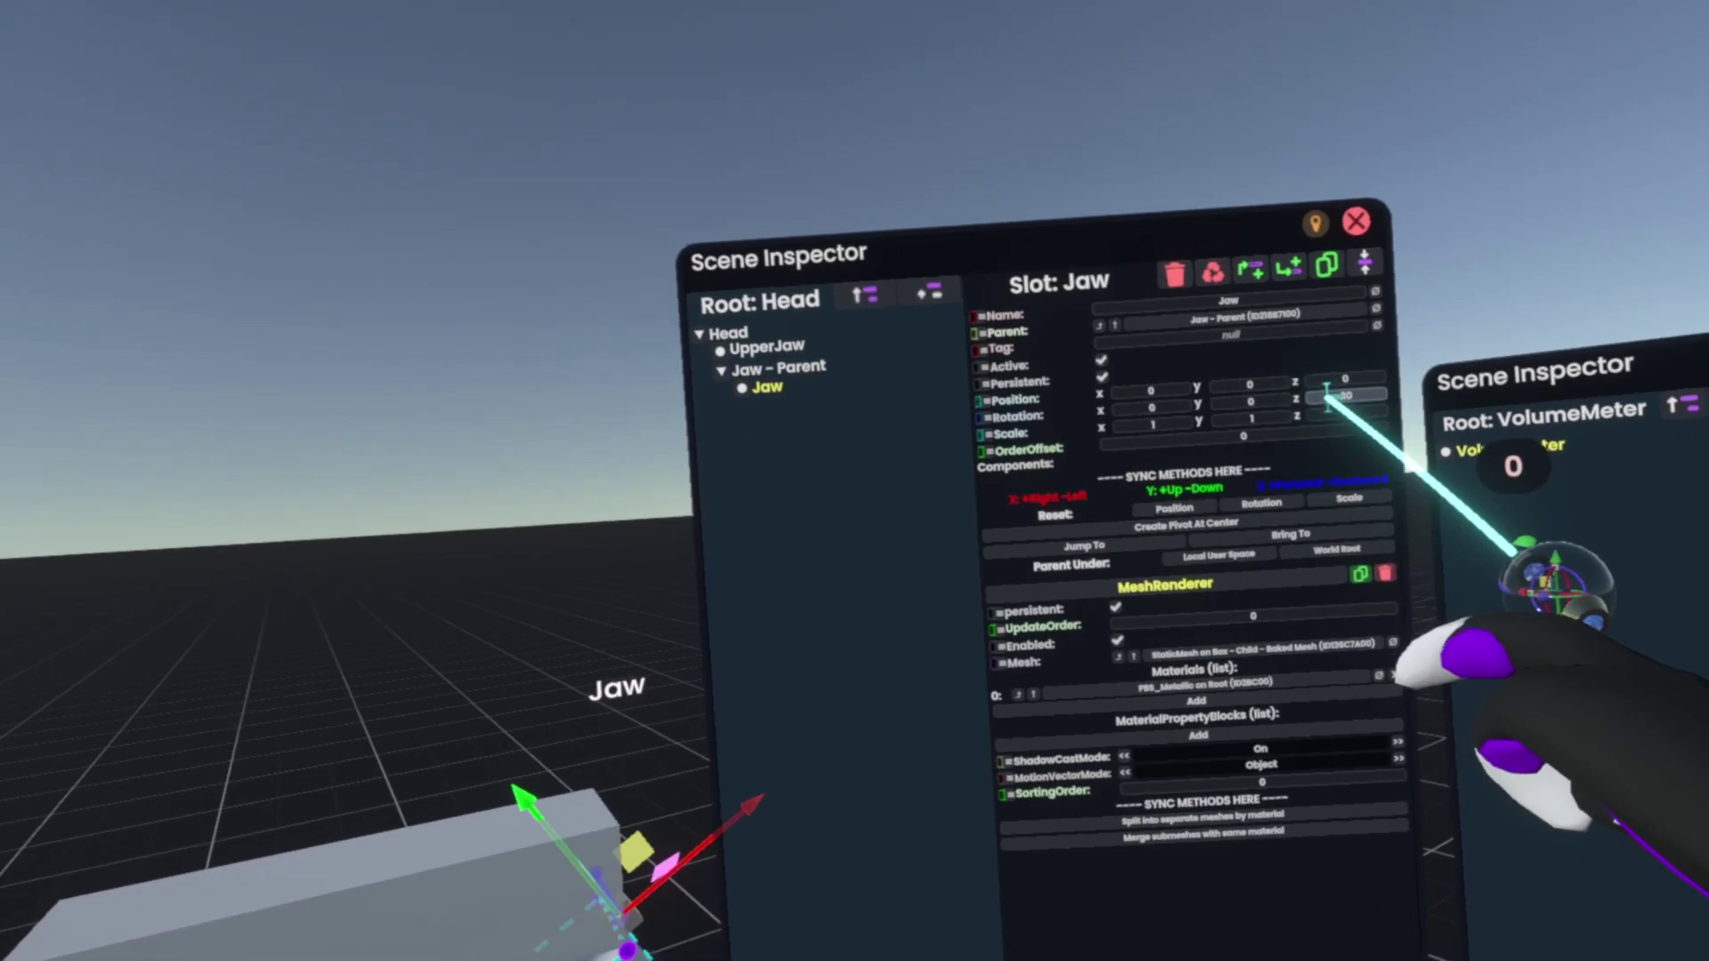
Step: Try resetting the Jaw slot's rotation, and undo that reset
{"action": "left_click", "coordinate": [1326, 398]}
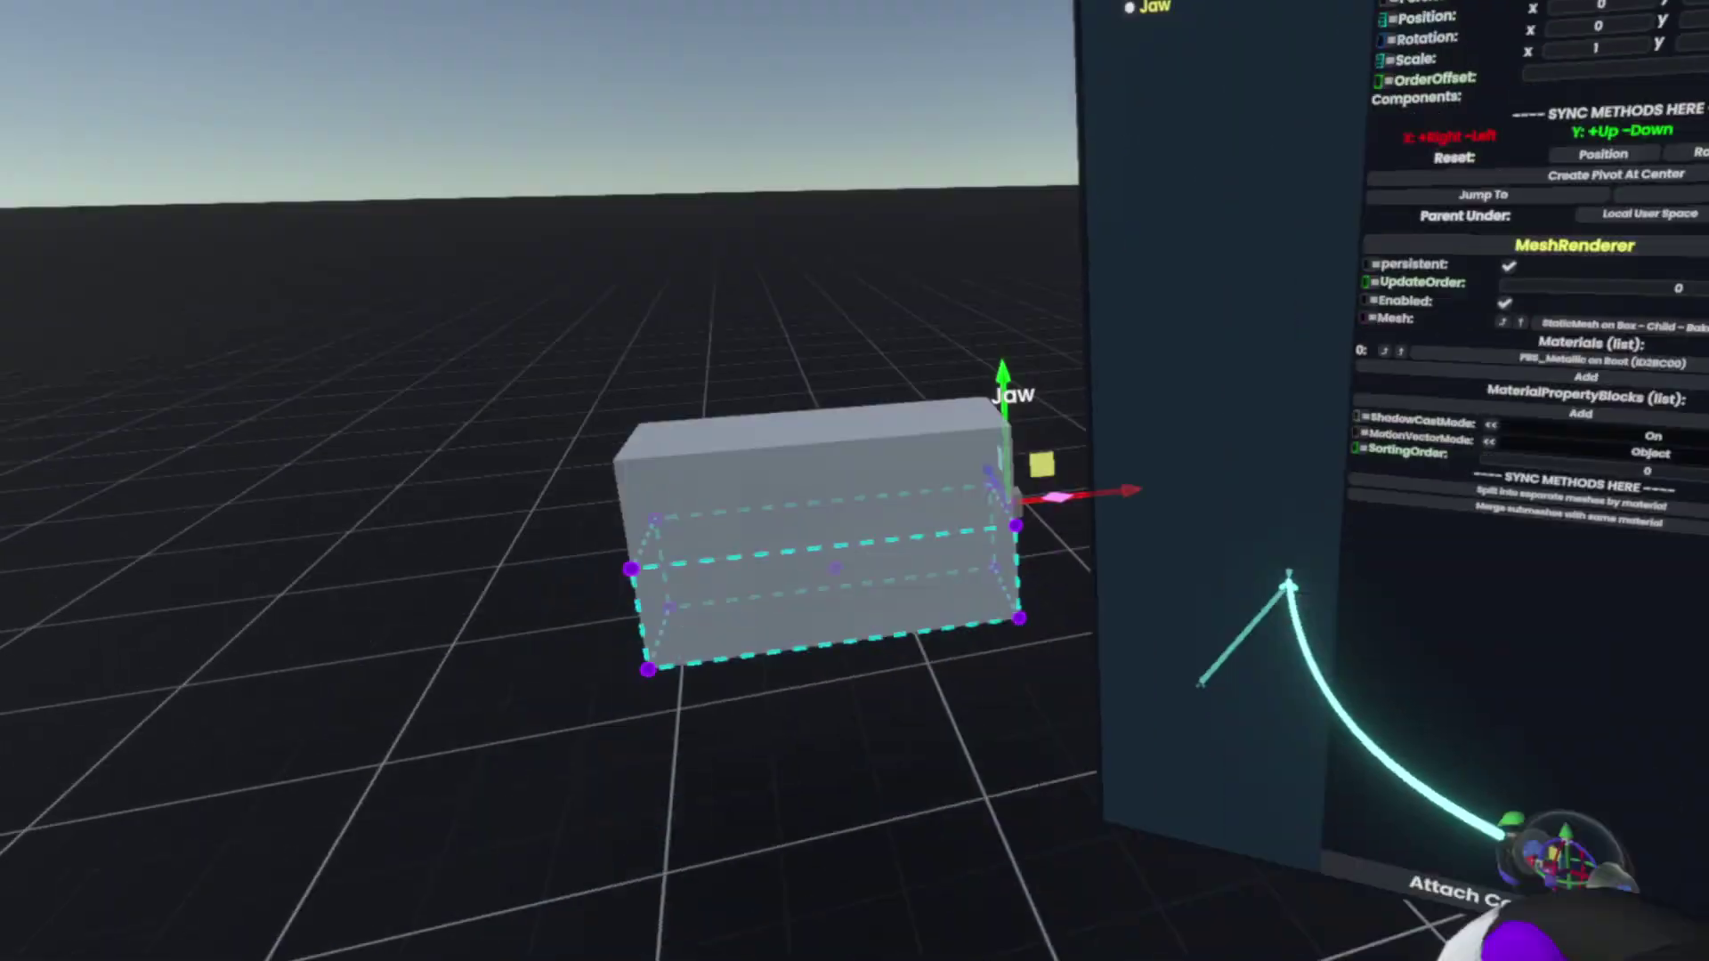
{"action": "right_click", "coordinate": [1335, 808]}
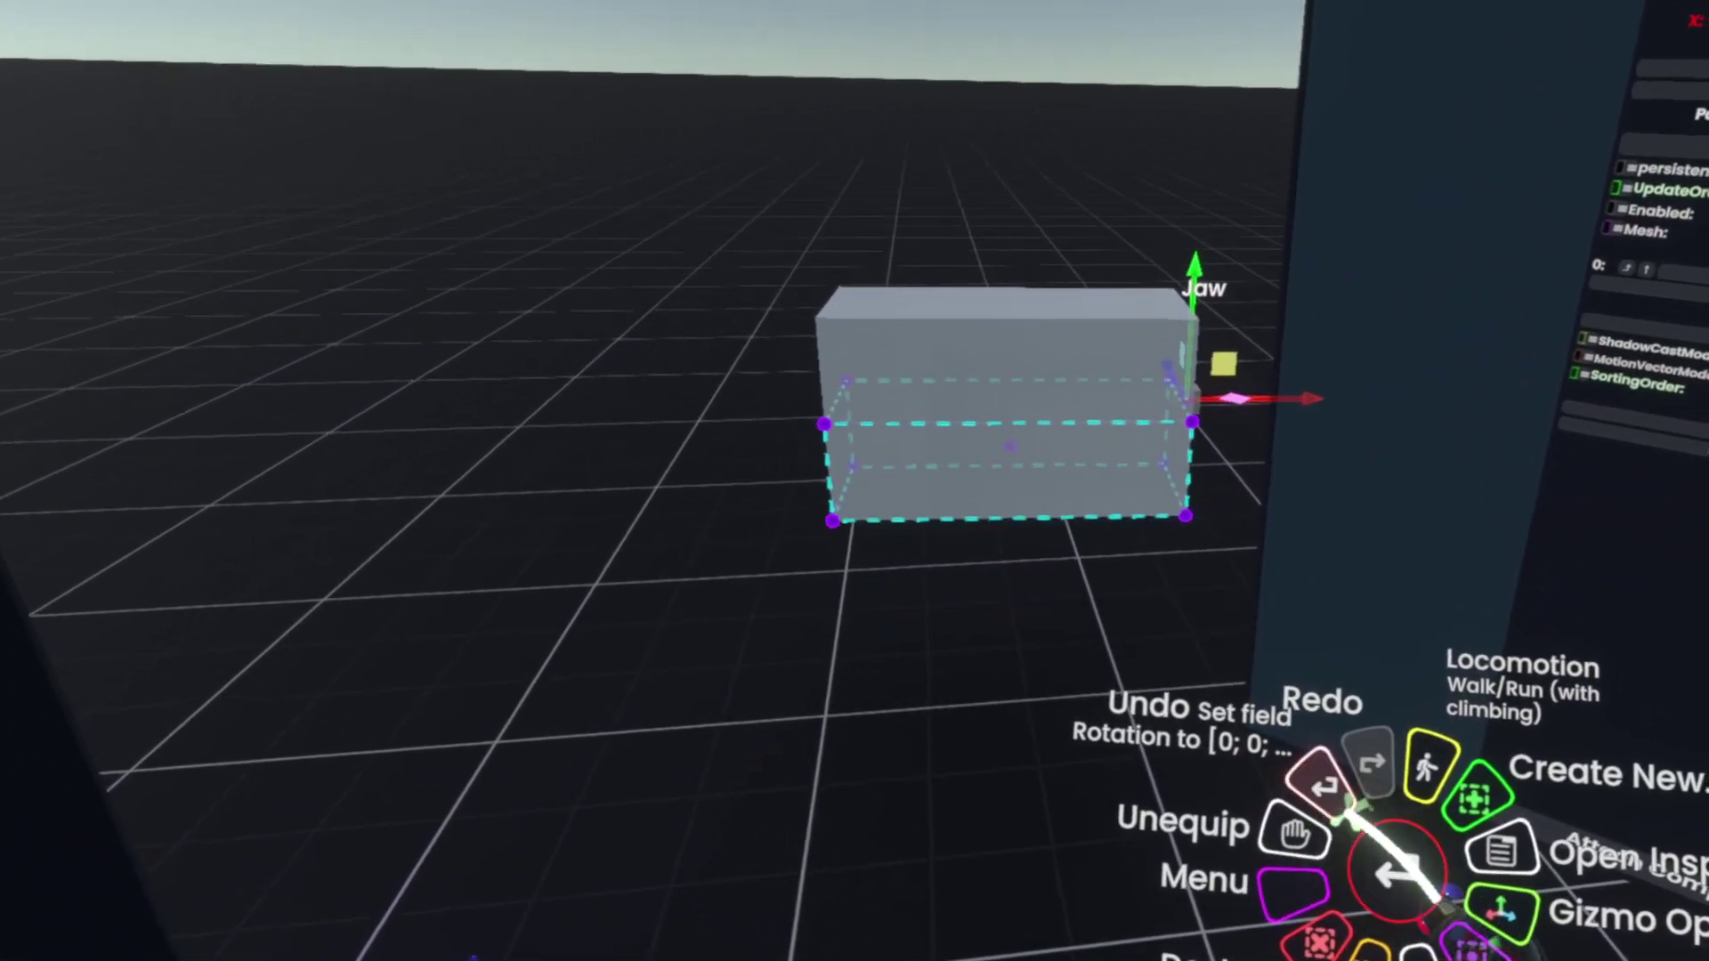
{"action": "left_click", "coordinate": [1325, 783]}
{"action": "left_click", "coordinate": [1339, 856]}
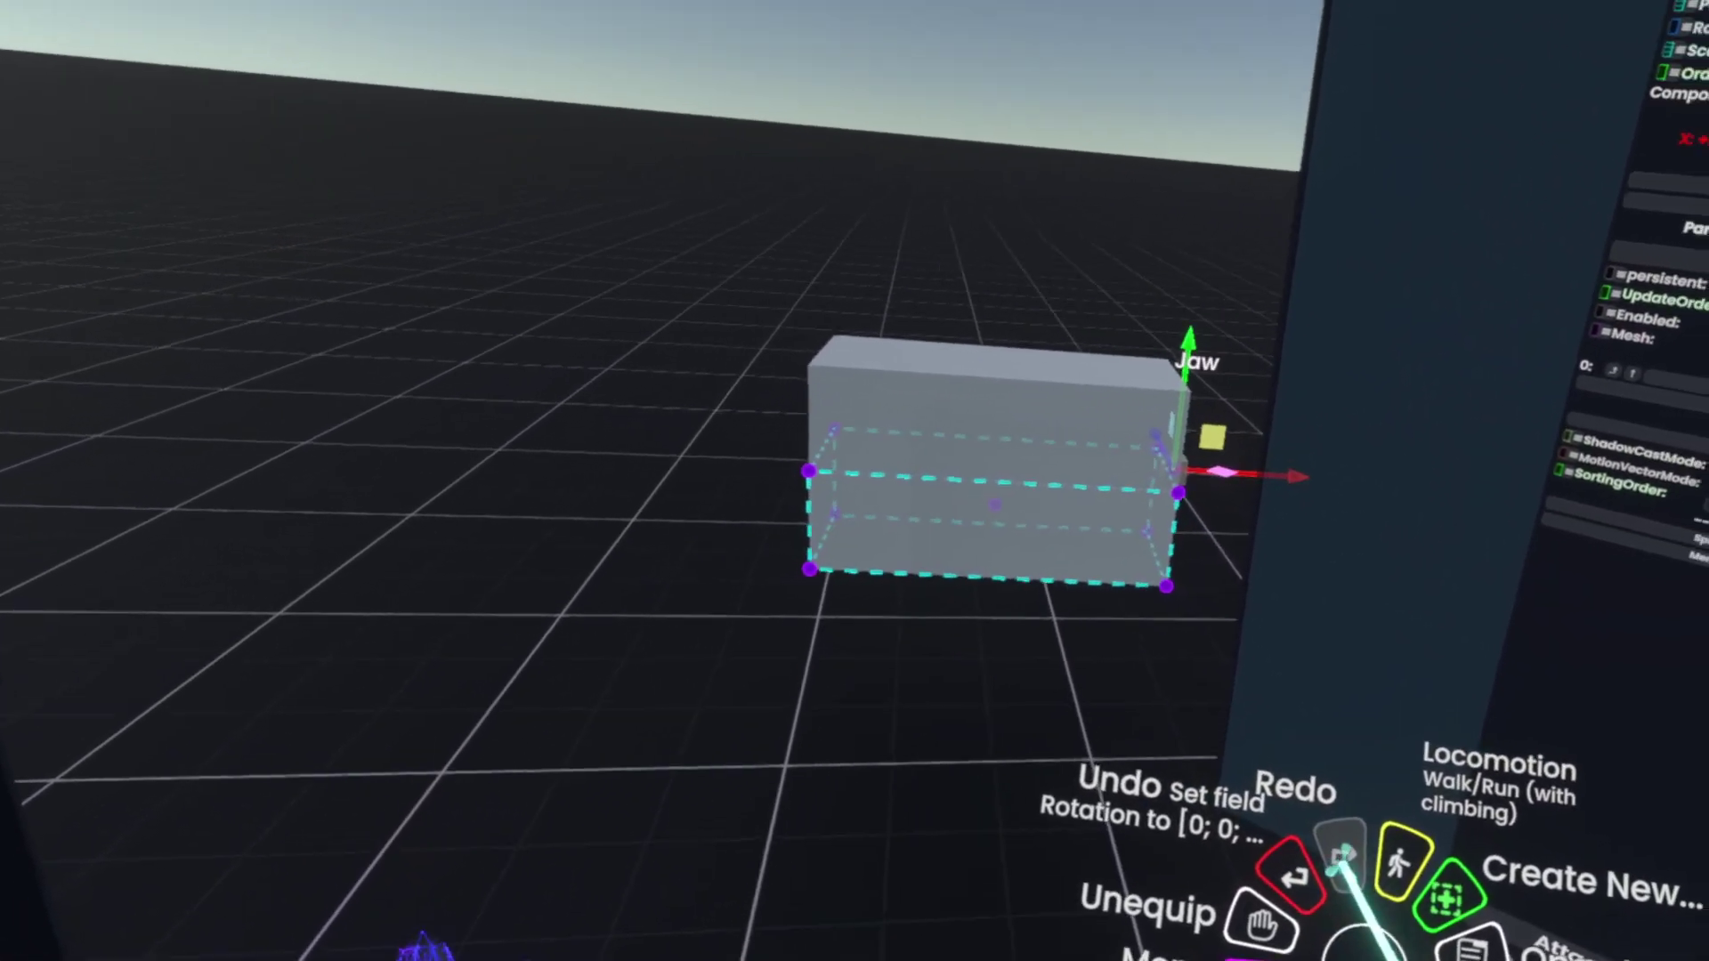
{"action": "left_click", "coordinate": [1293, 877]}
{"action": "right_click", "coordinate": [1087, 938]}
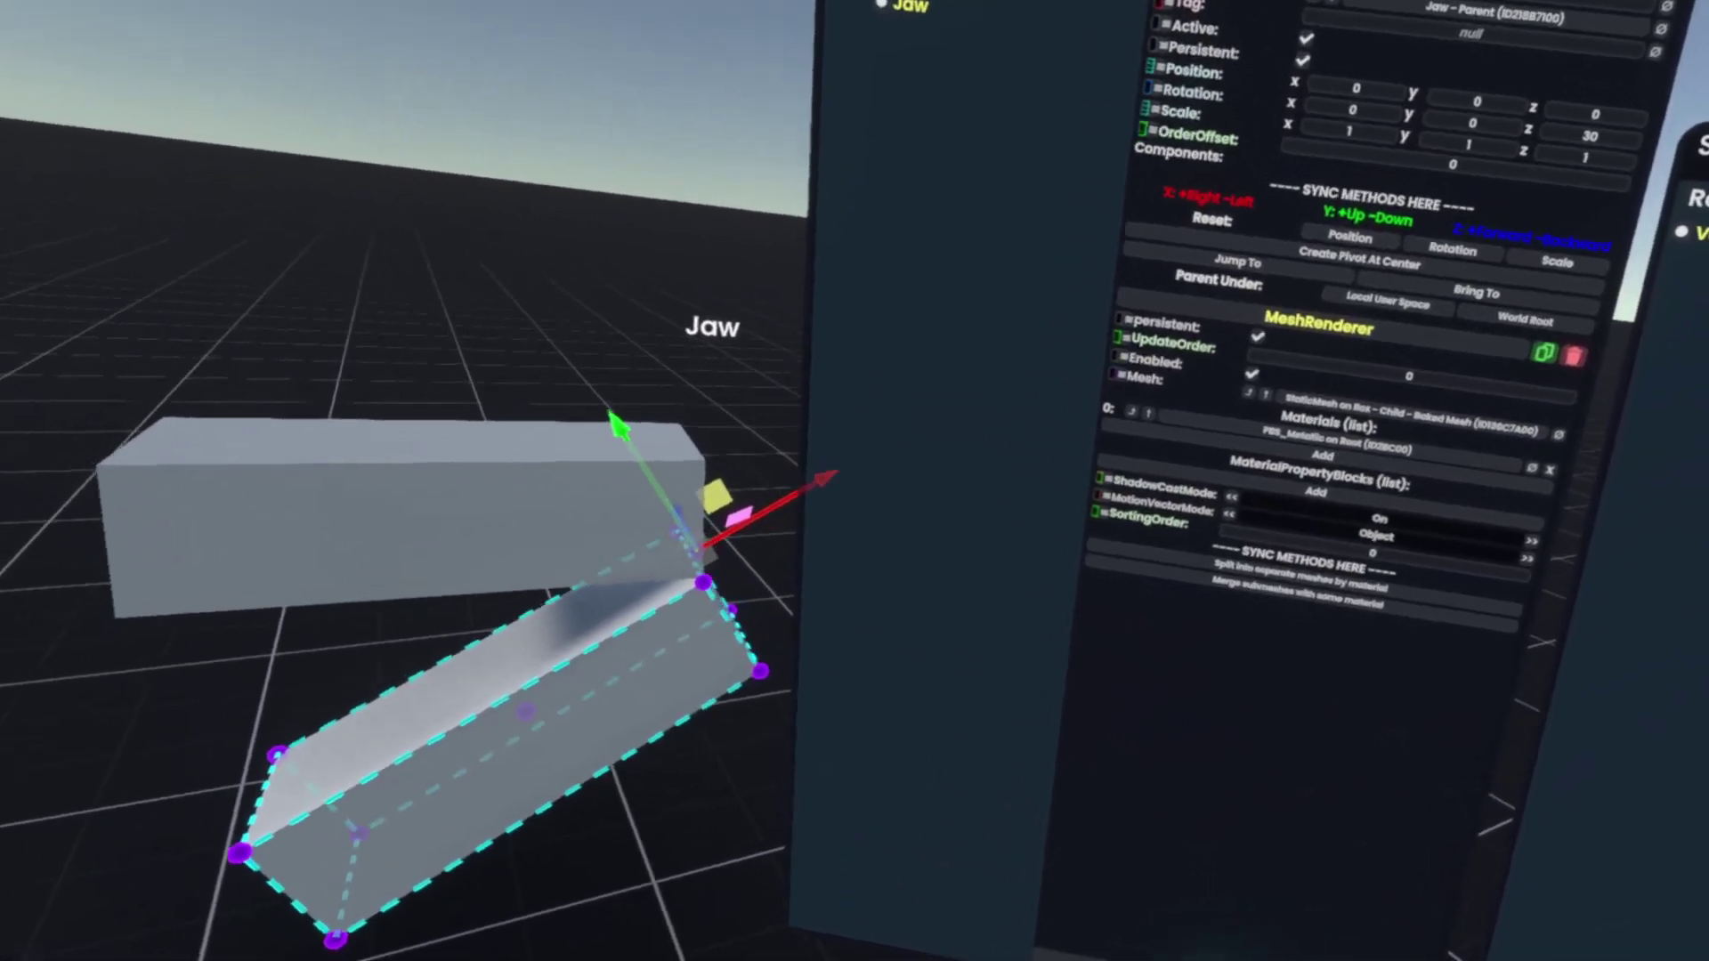
Step: Attach a ValueGradientDriver<floatQ> component to the Jaw slot
{"action": "left_click", "coordinate": [1206, 896]}
{"action": "left_click_drag", "start_coordinate": [1069, 952], "coordinate": [1264, 552]}
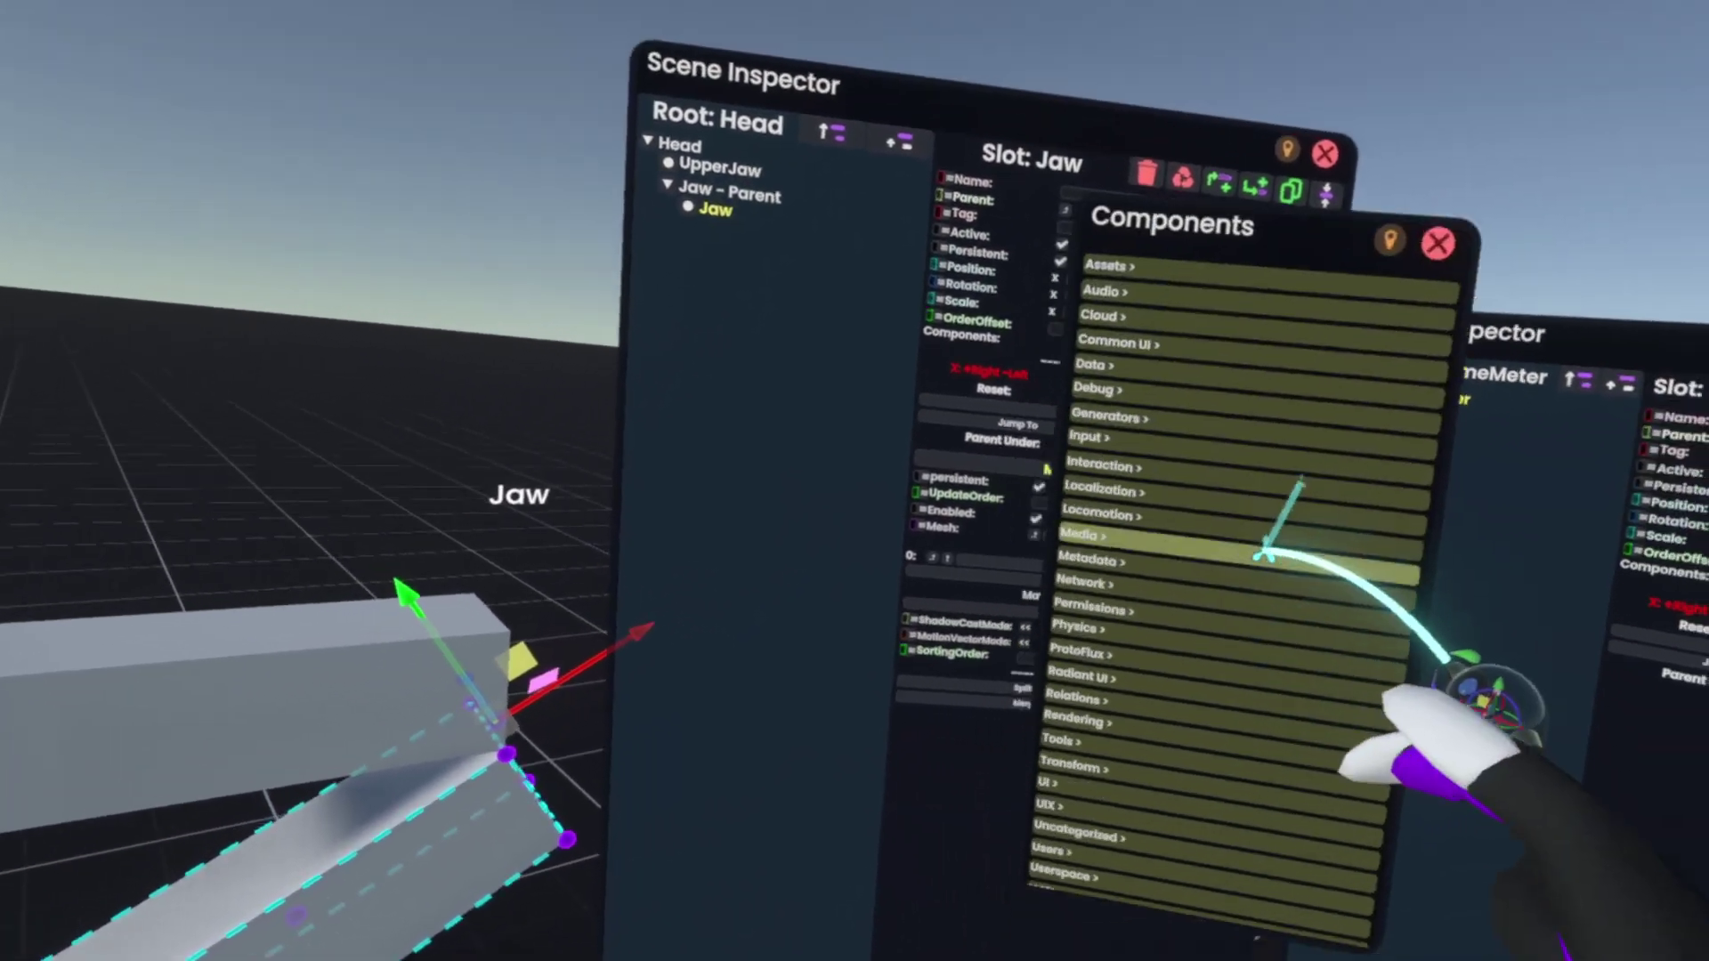
{"action": "left_click", "coordinate": [1228, 599]}
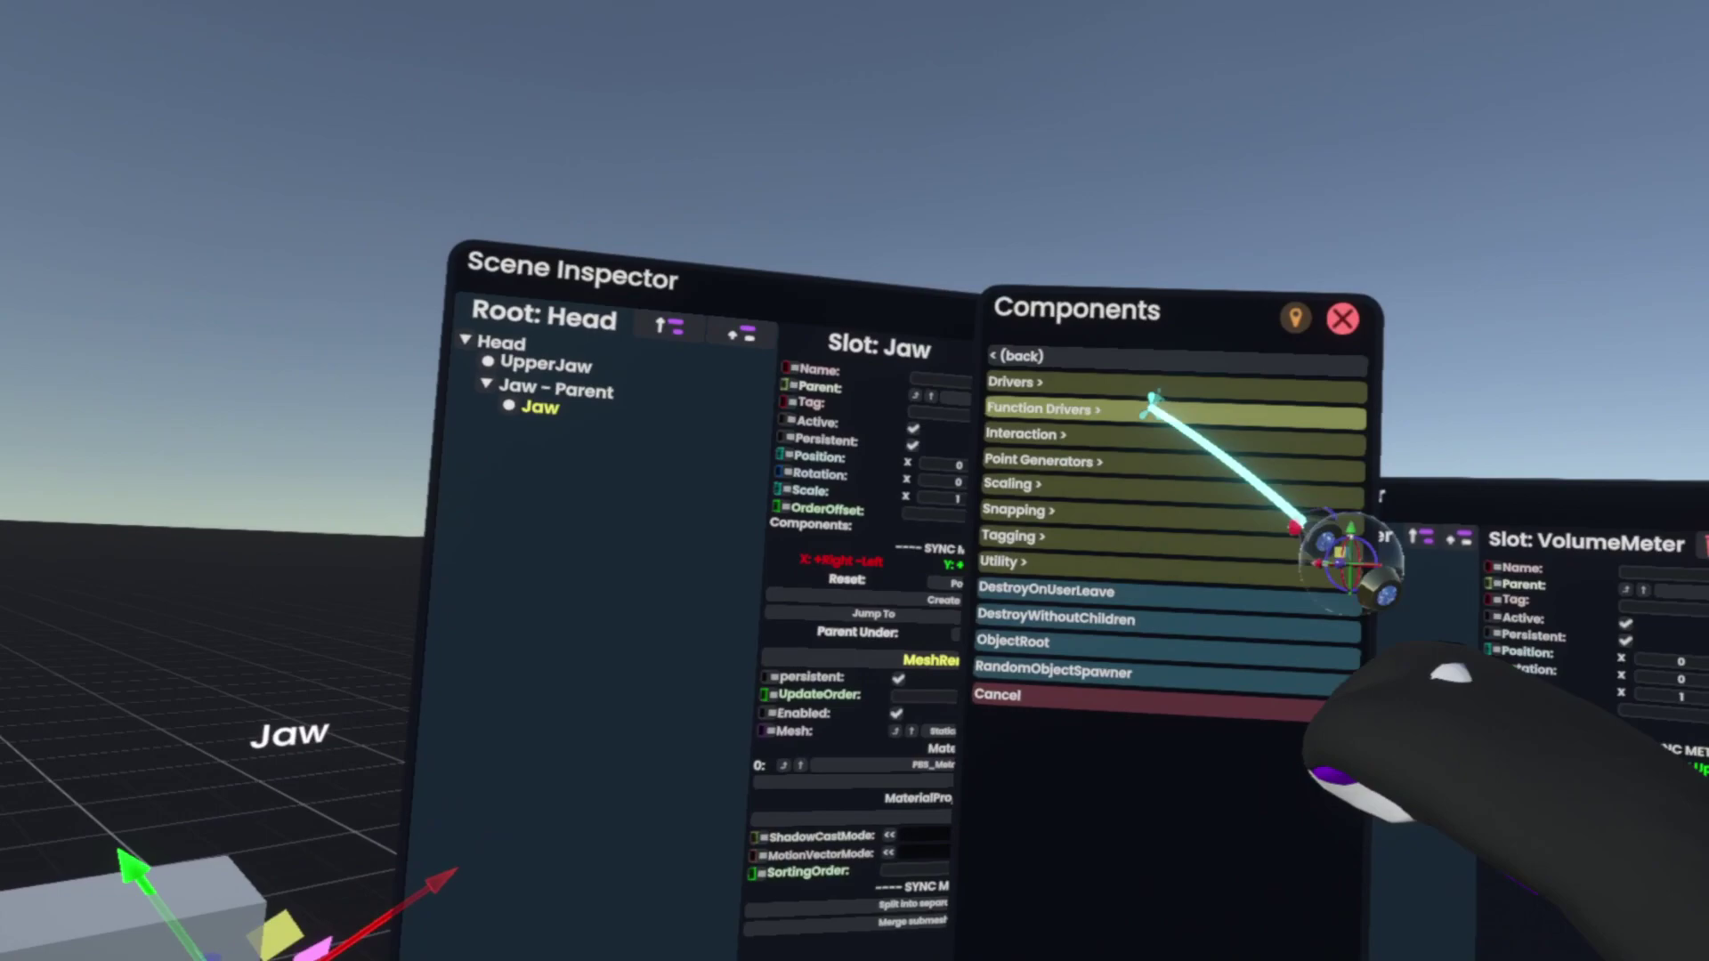
{"action": "left_click", "coordinate": [1187, 360]}
{"action": "scroll", "coordinate": [1315, 381], "scroll_direction": "down", "scroll_amount": 10}
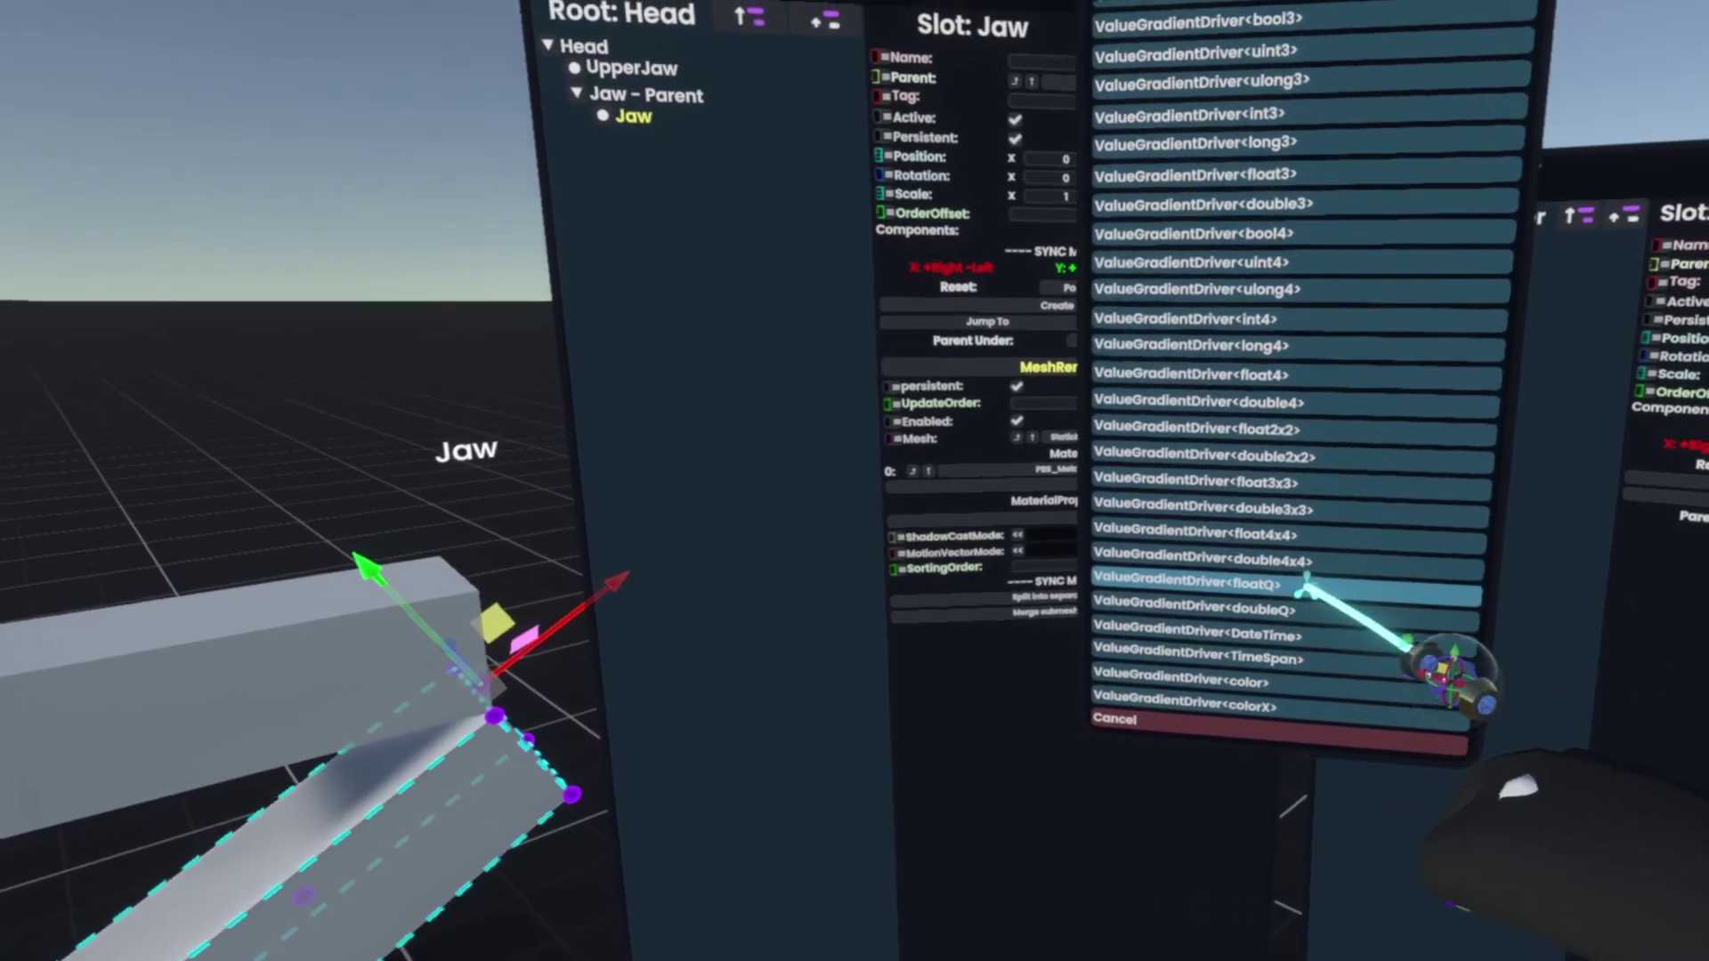
{"action": "left_click", "coordinate": [1349, 600]}
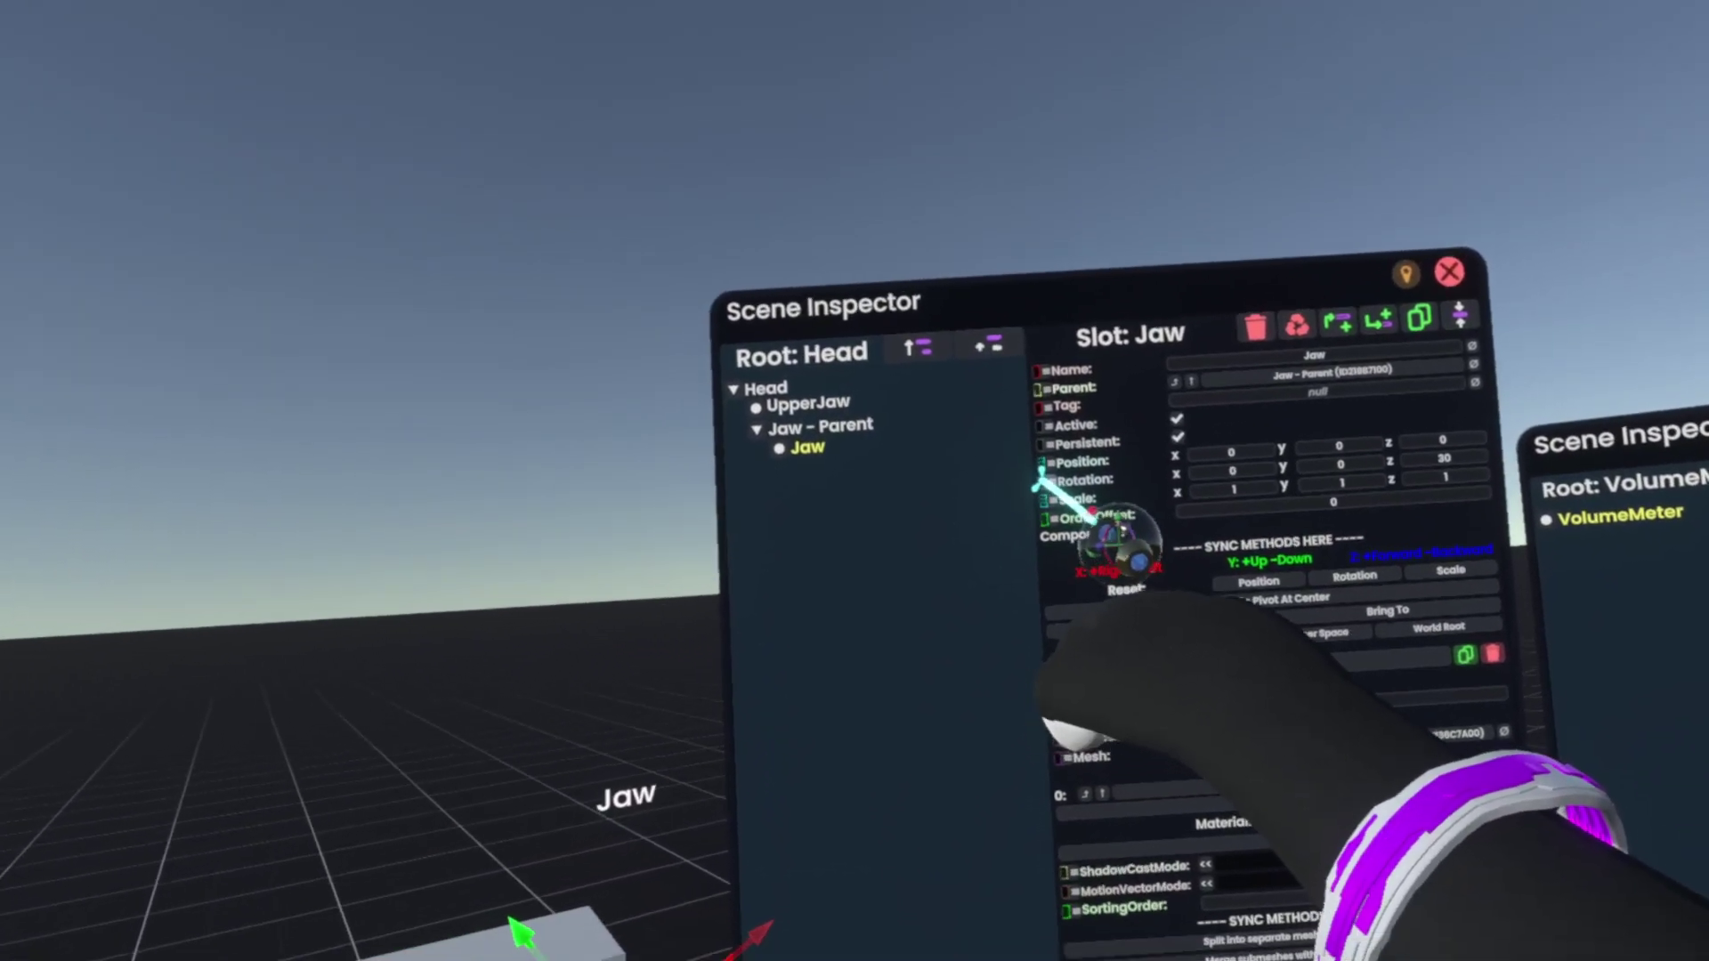
Step: Copy the Jaw's current rotation into the value of gradient point 1 and set that point's position to 1.00
{"action": "left_click_drag", "start_coordinate": [1034, 522], "coordinate": [1115, 340]}
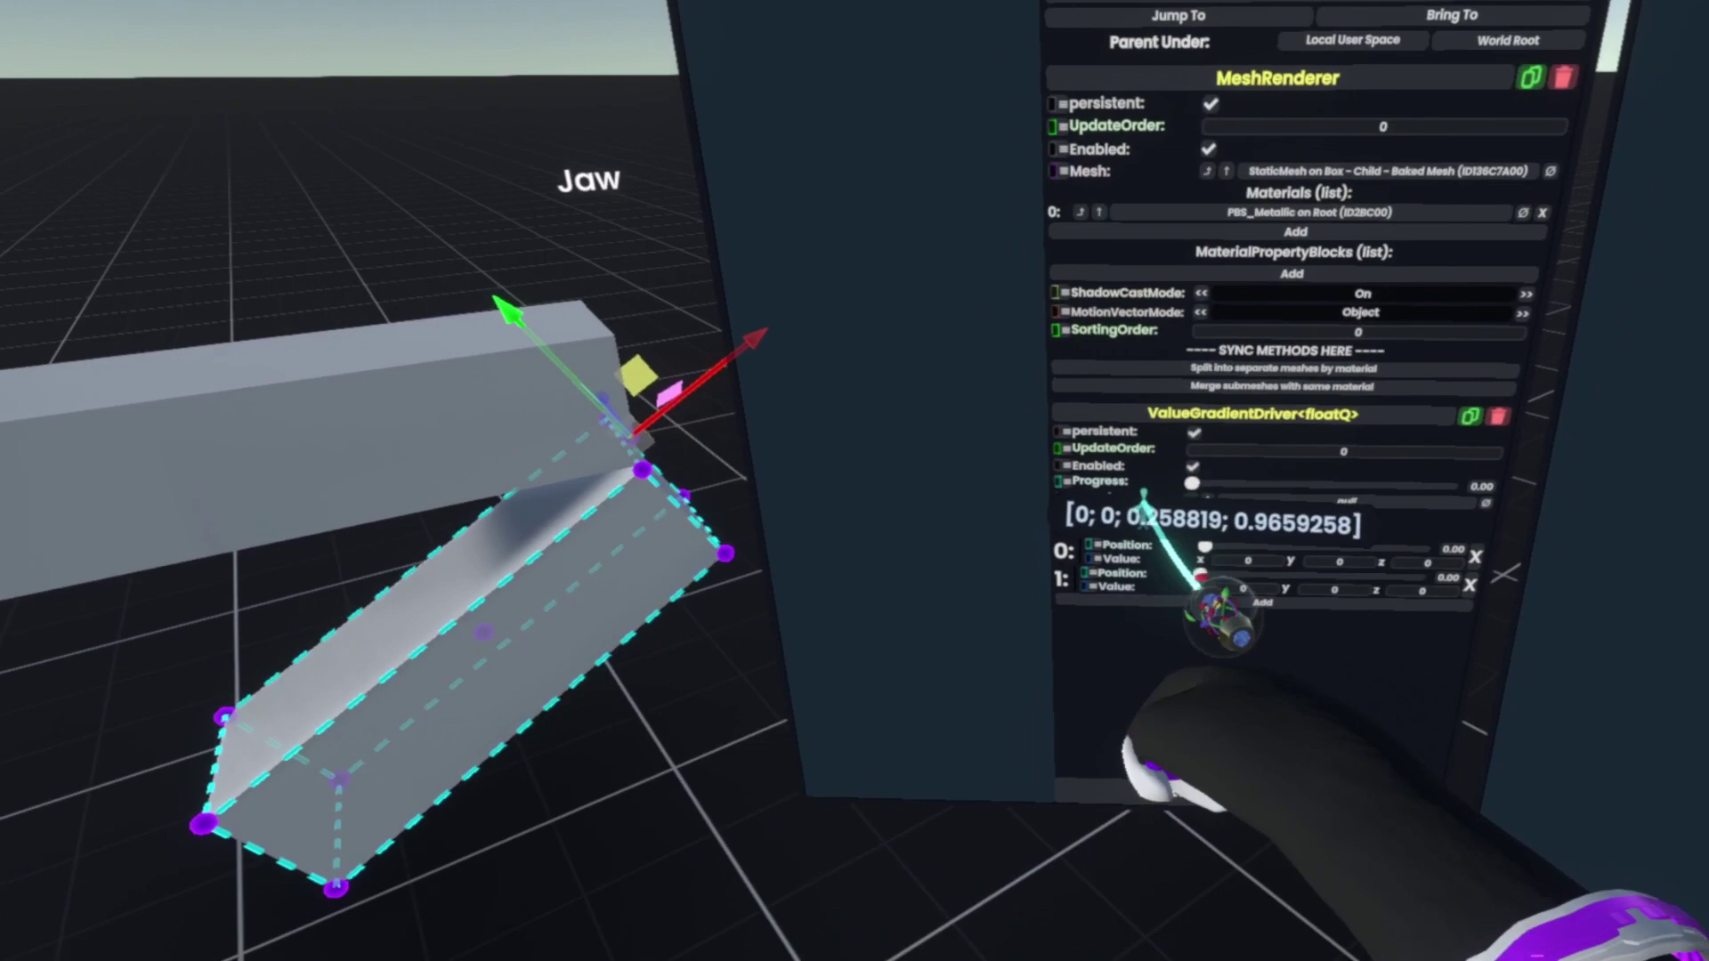
{"action": "left_click_drag", "start_coordinate": [1146, 495], "coordinate": [1112, 589]}
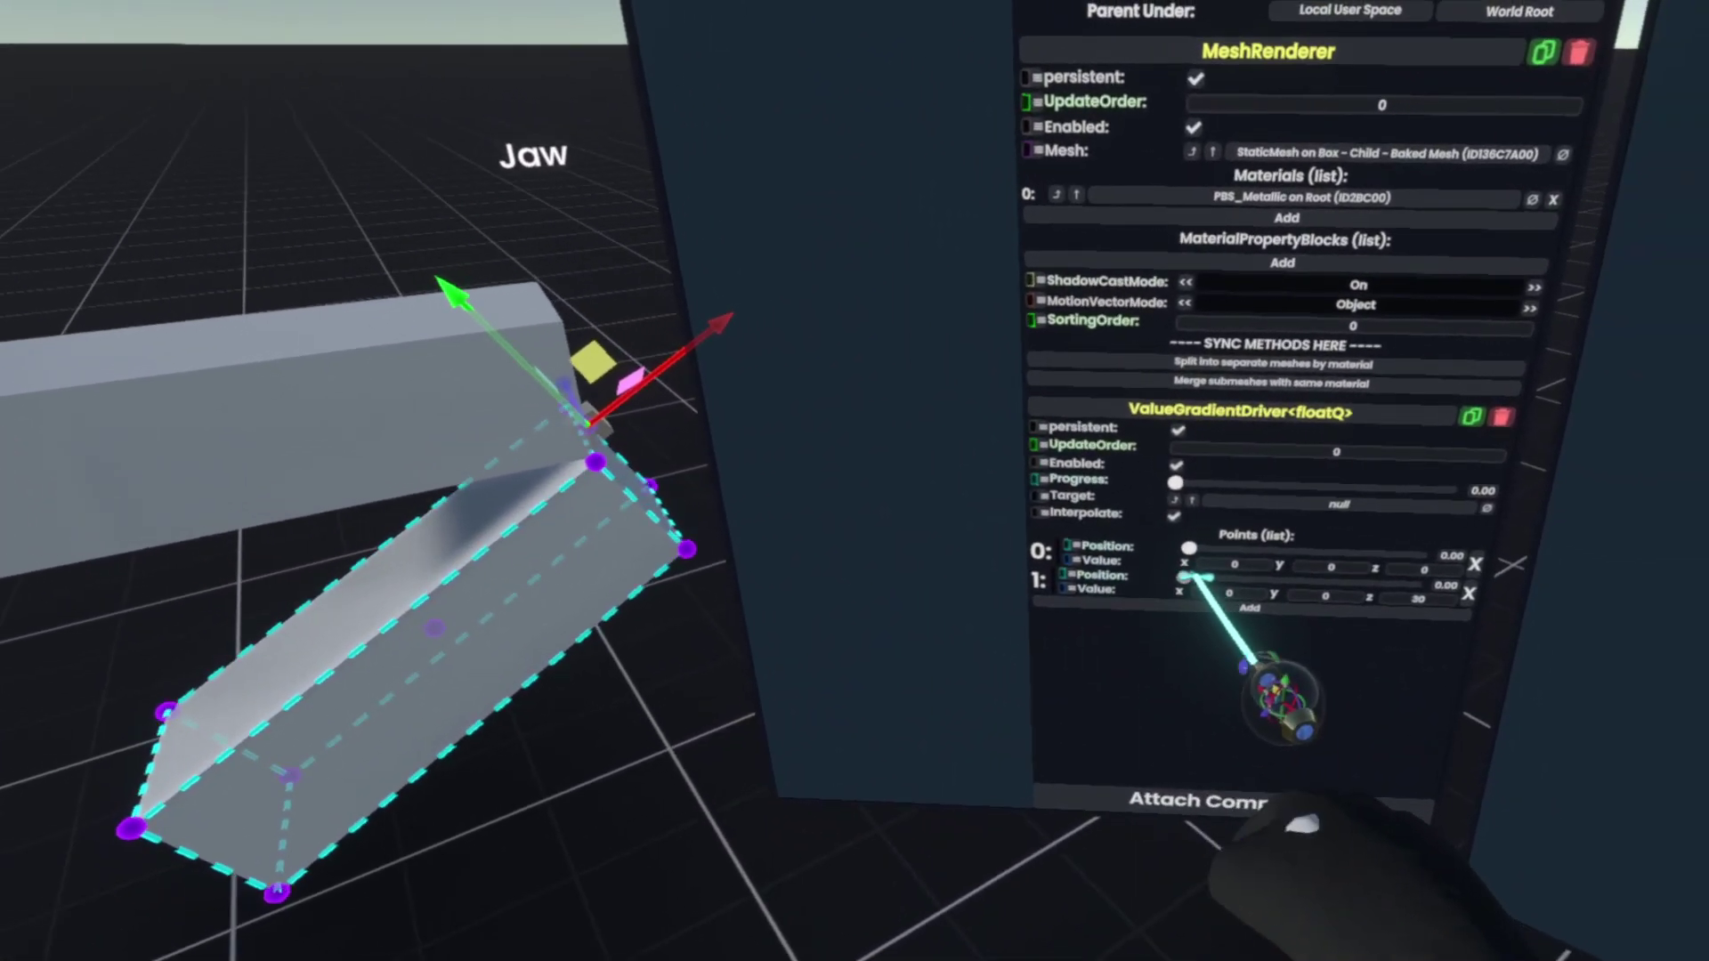
{"action": "left_click_drag", "start_coordinate": [1197, 577], "coordinate": [1431, 584]}
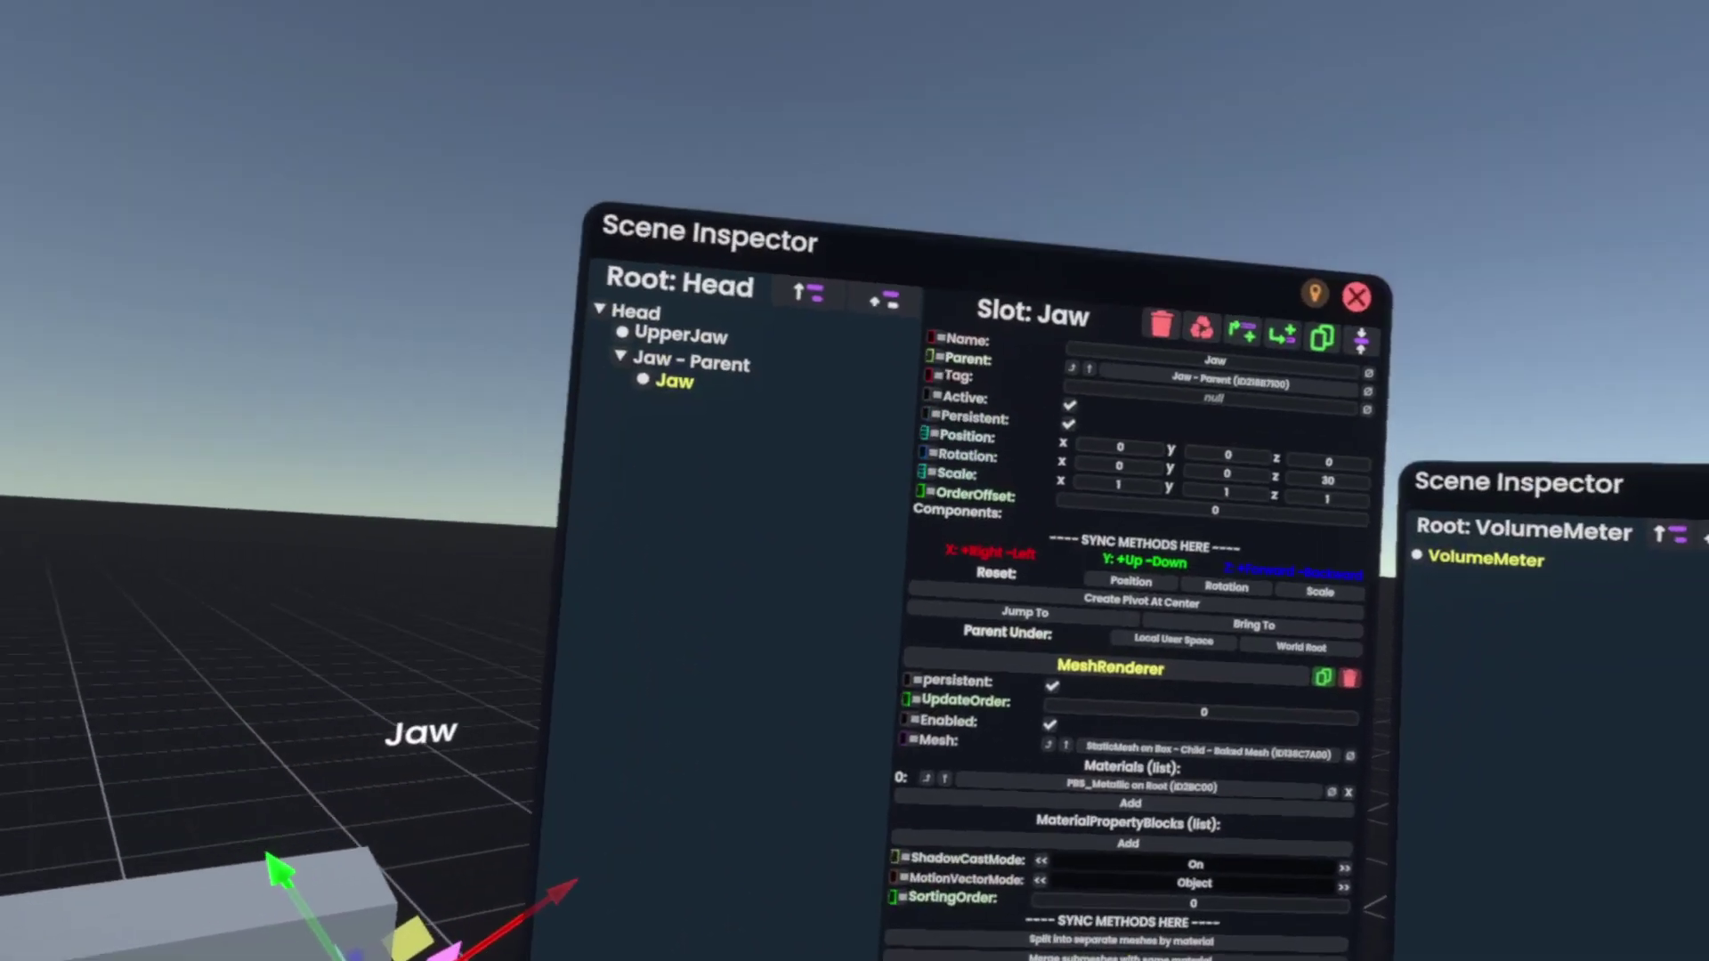
Step: Assign the Jaw's Rotation field as the target of the ValueGradientDriver
{"action": "left_click_drag", "start_coordinate": [970, 455], "coordinate": [1182, 310]}
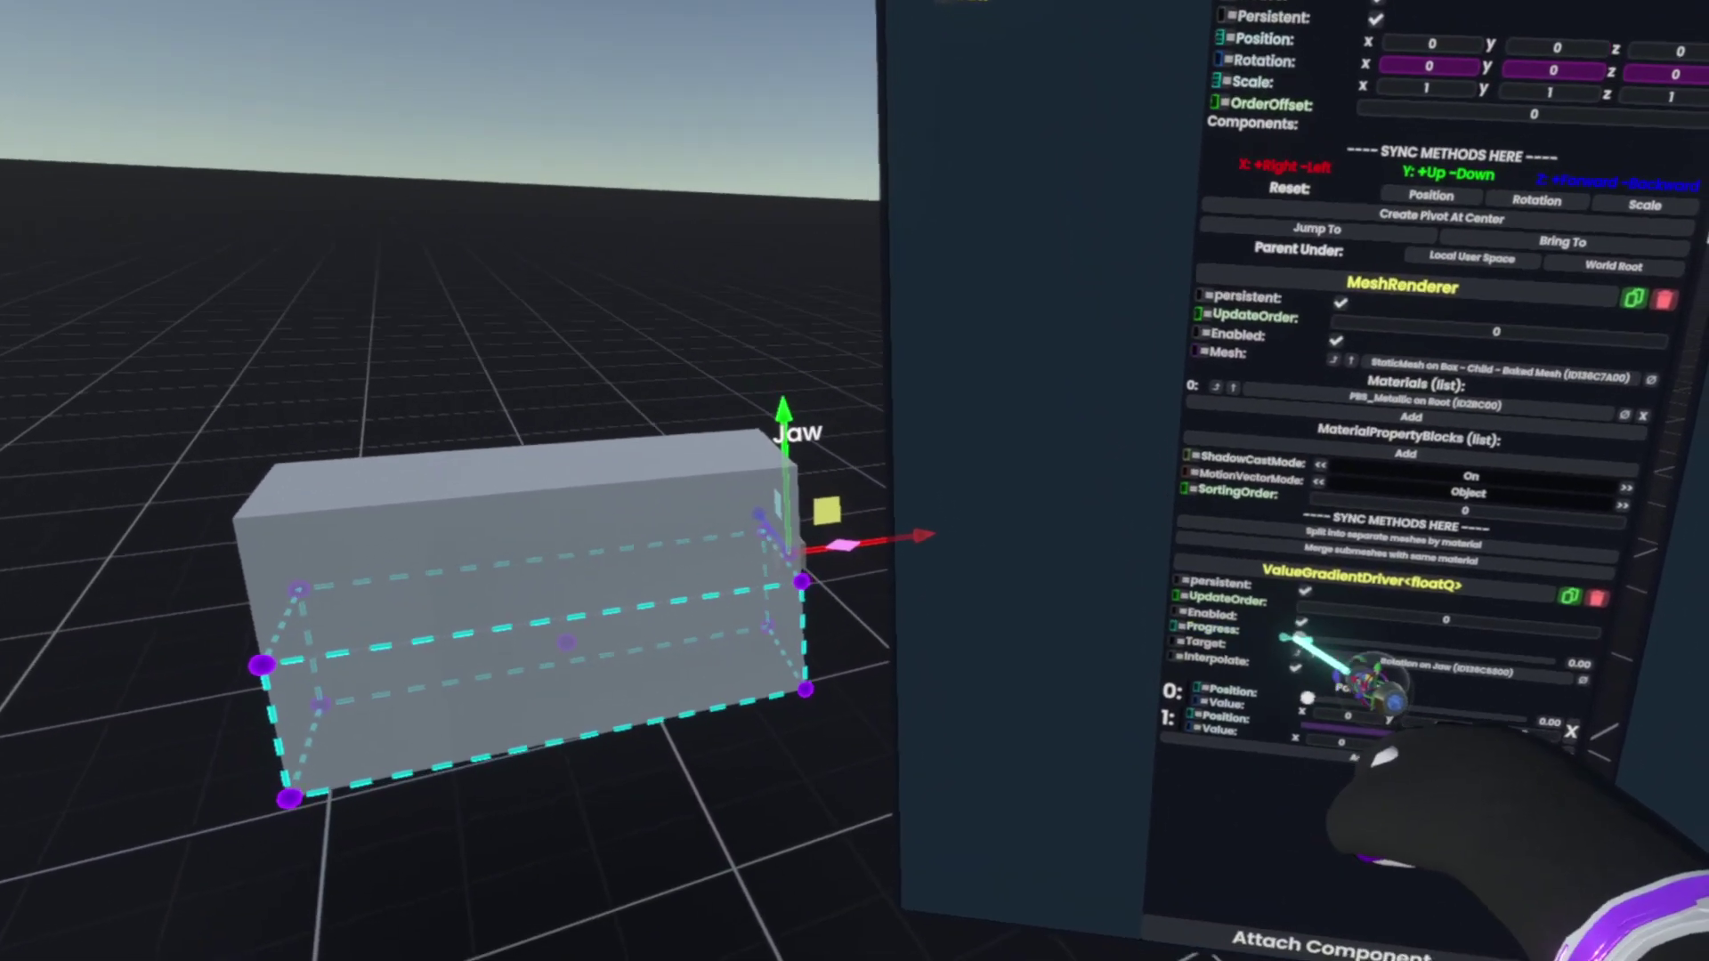
{"action": "left_click_drag", "start_coordinate": [1299, 637], "coordinate": [1638, 504]}
Step: Attach a VolumeMeter component from the media components to the VolumeMeter slot
{"action": "right_click", "coordinate": [1361, 918]}
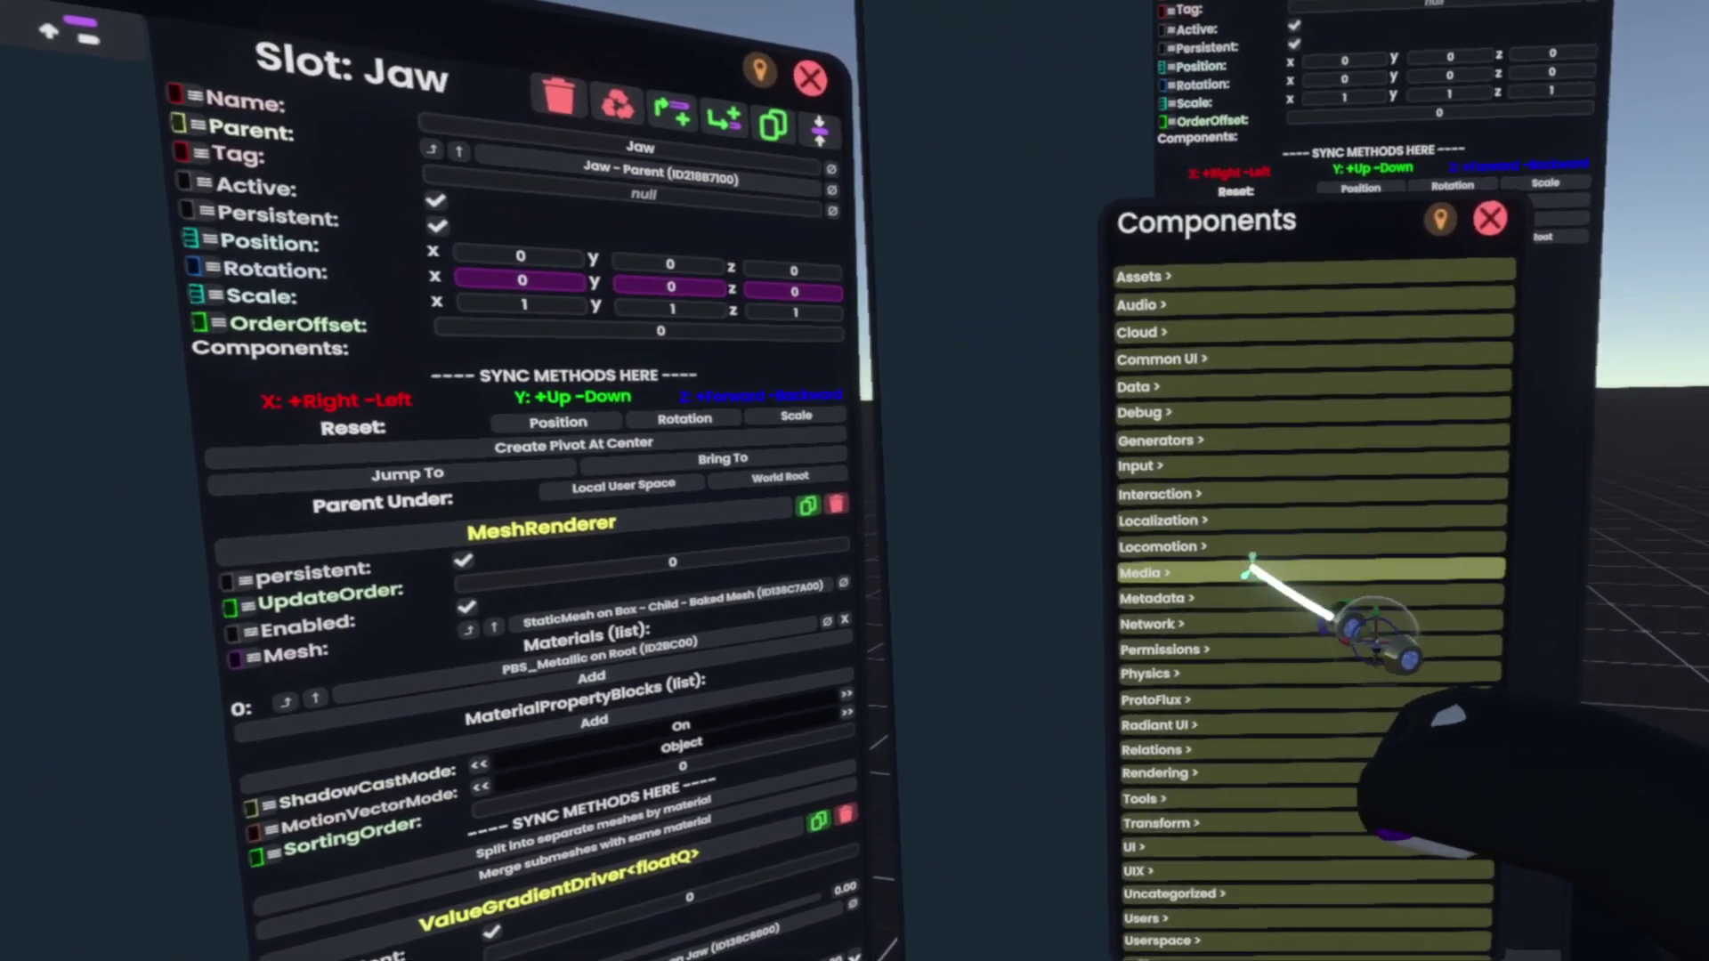
{"action": "left_click", "coordinate": [1251, 568]}
{"action": "left_click", "coordinate": [1226, 440]}
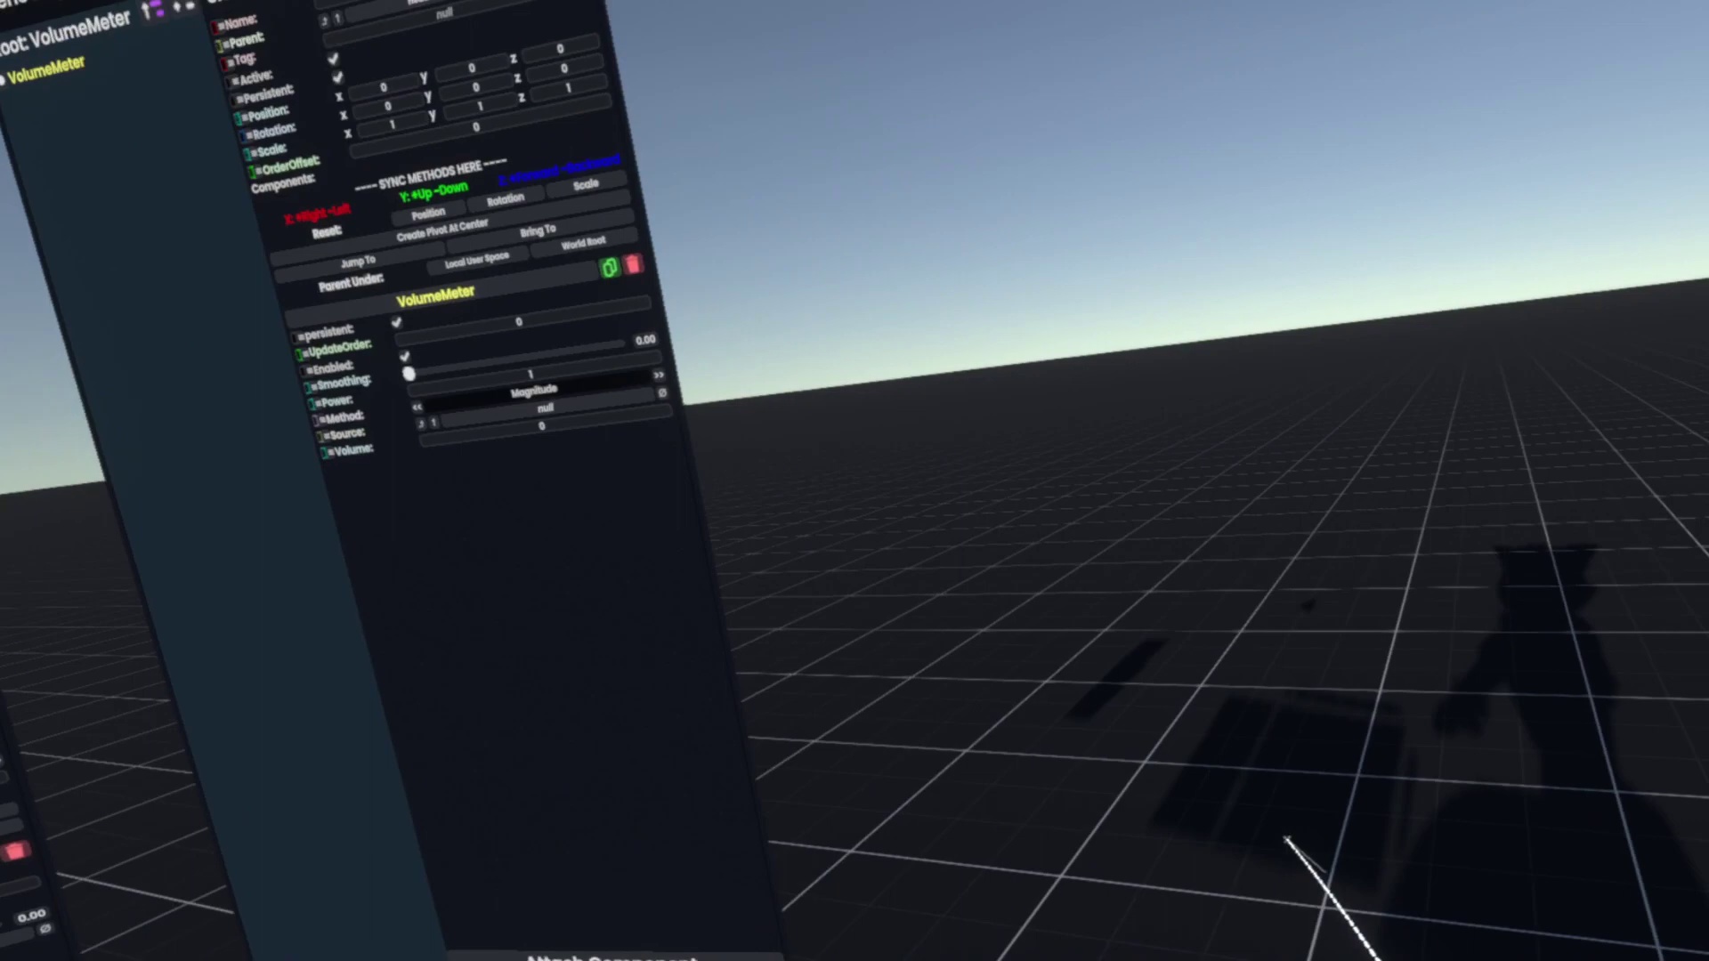
Step: Inspect the avatar's slot hierarchy and root the inspector on its Head Proxy slot
{"action": "key", "text": "Escape"}
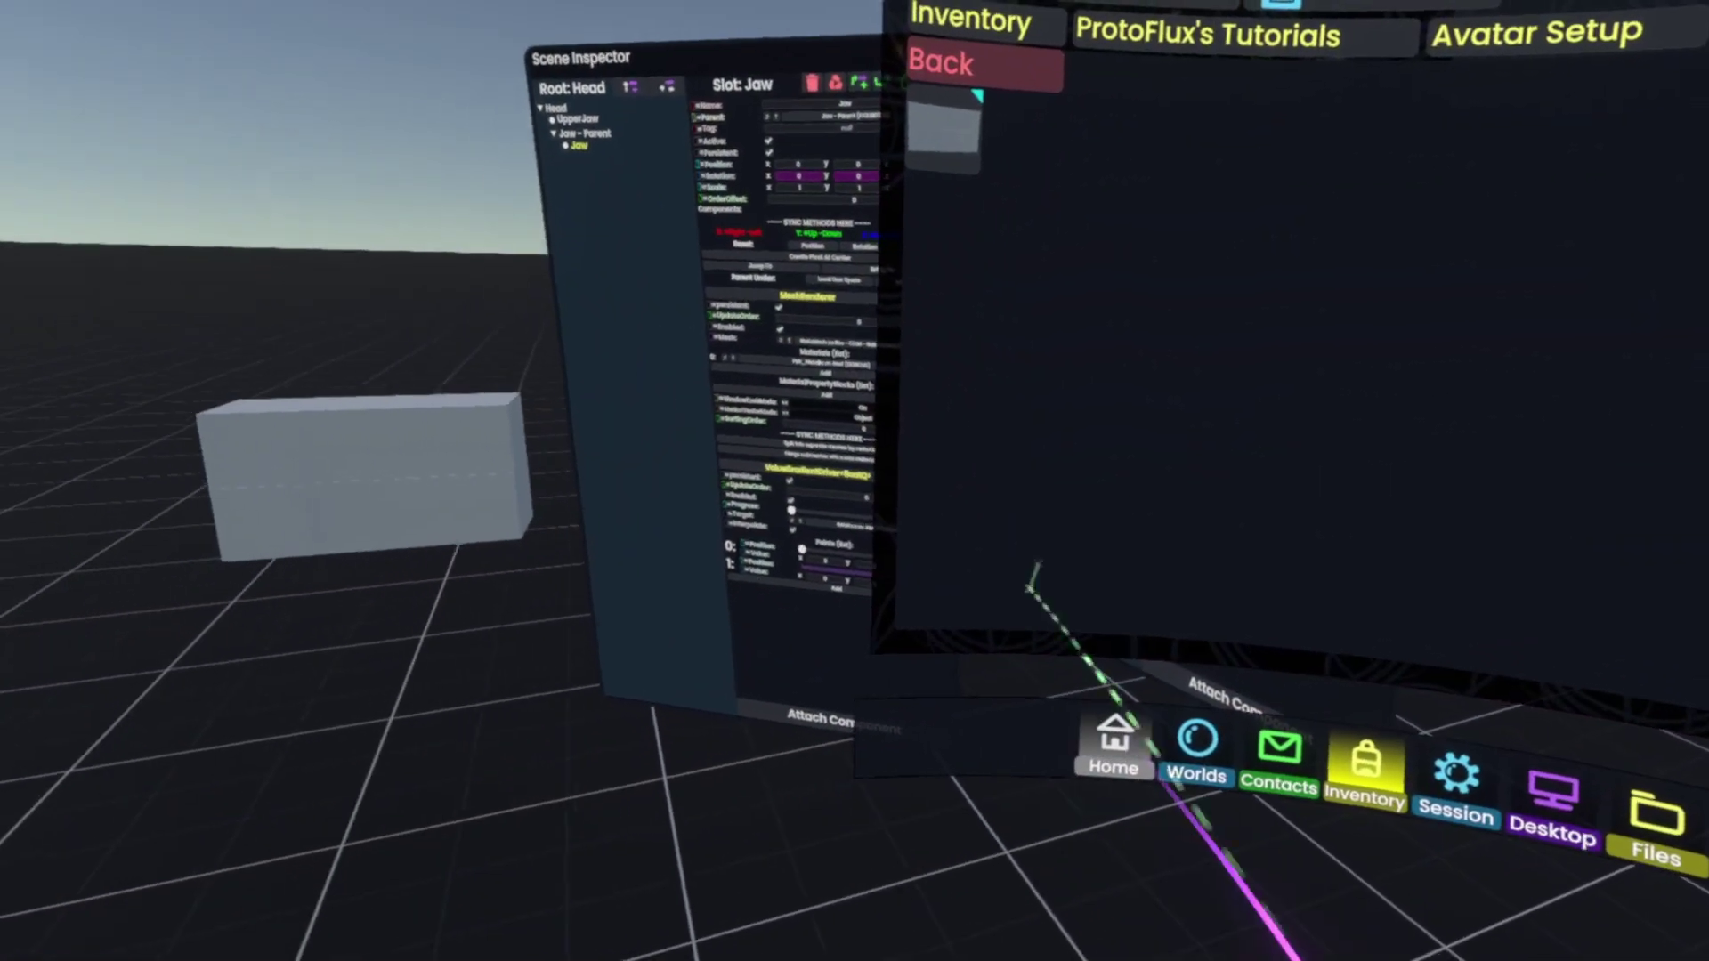
{"action": "left_click", "coordinate": [1113, 744]}
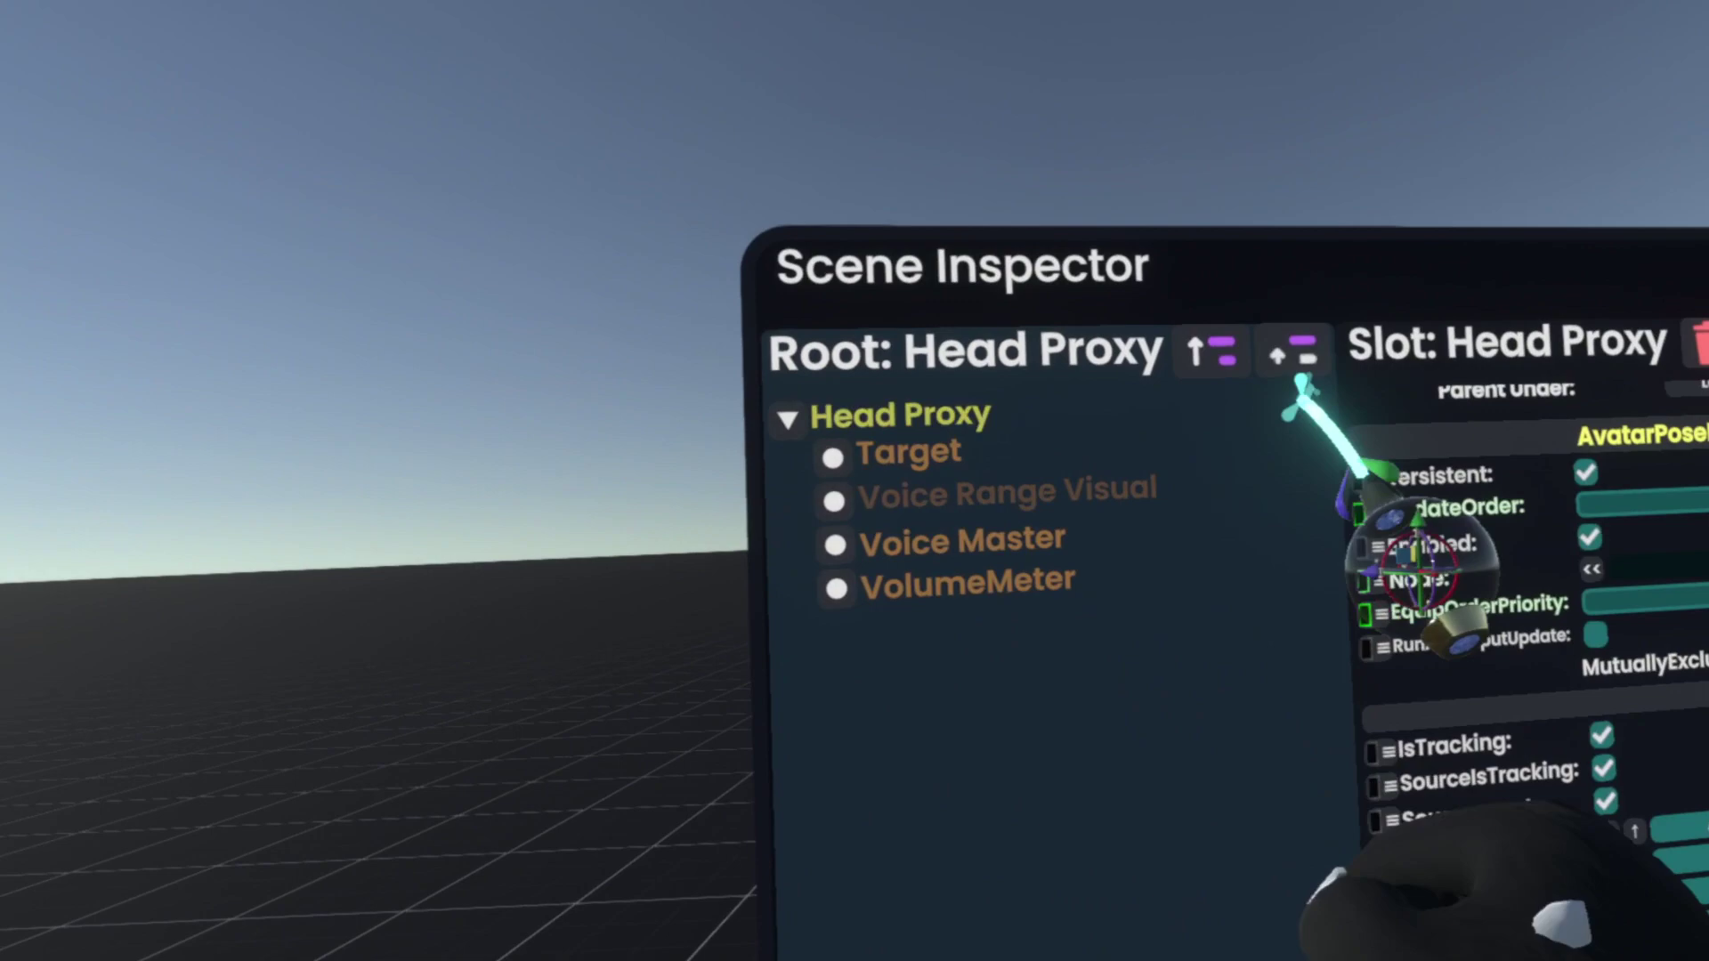
{"action": "left_click", "coordinate": [1293, 354]}
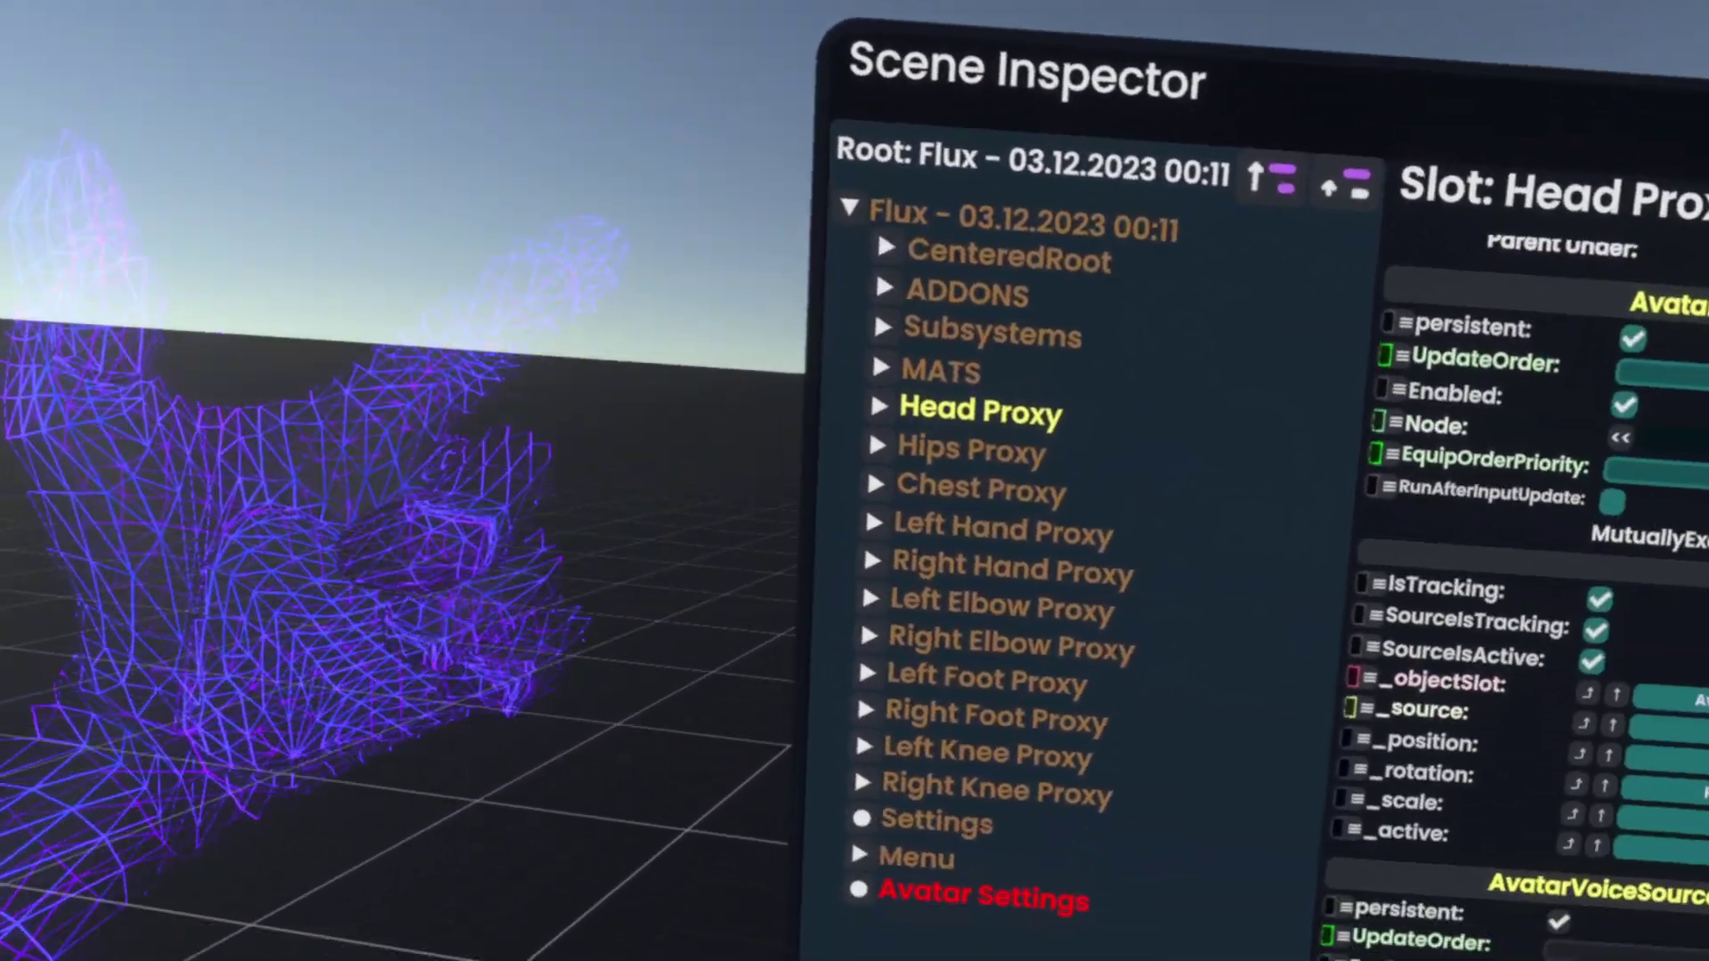
{"action": "left_click", "coordinate": [1485, 260]}
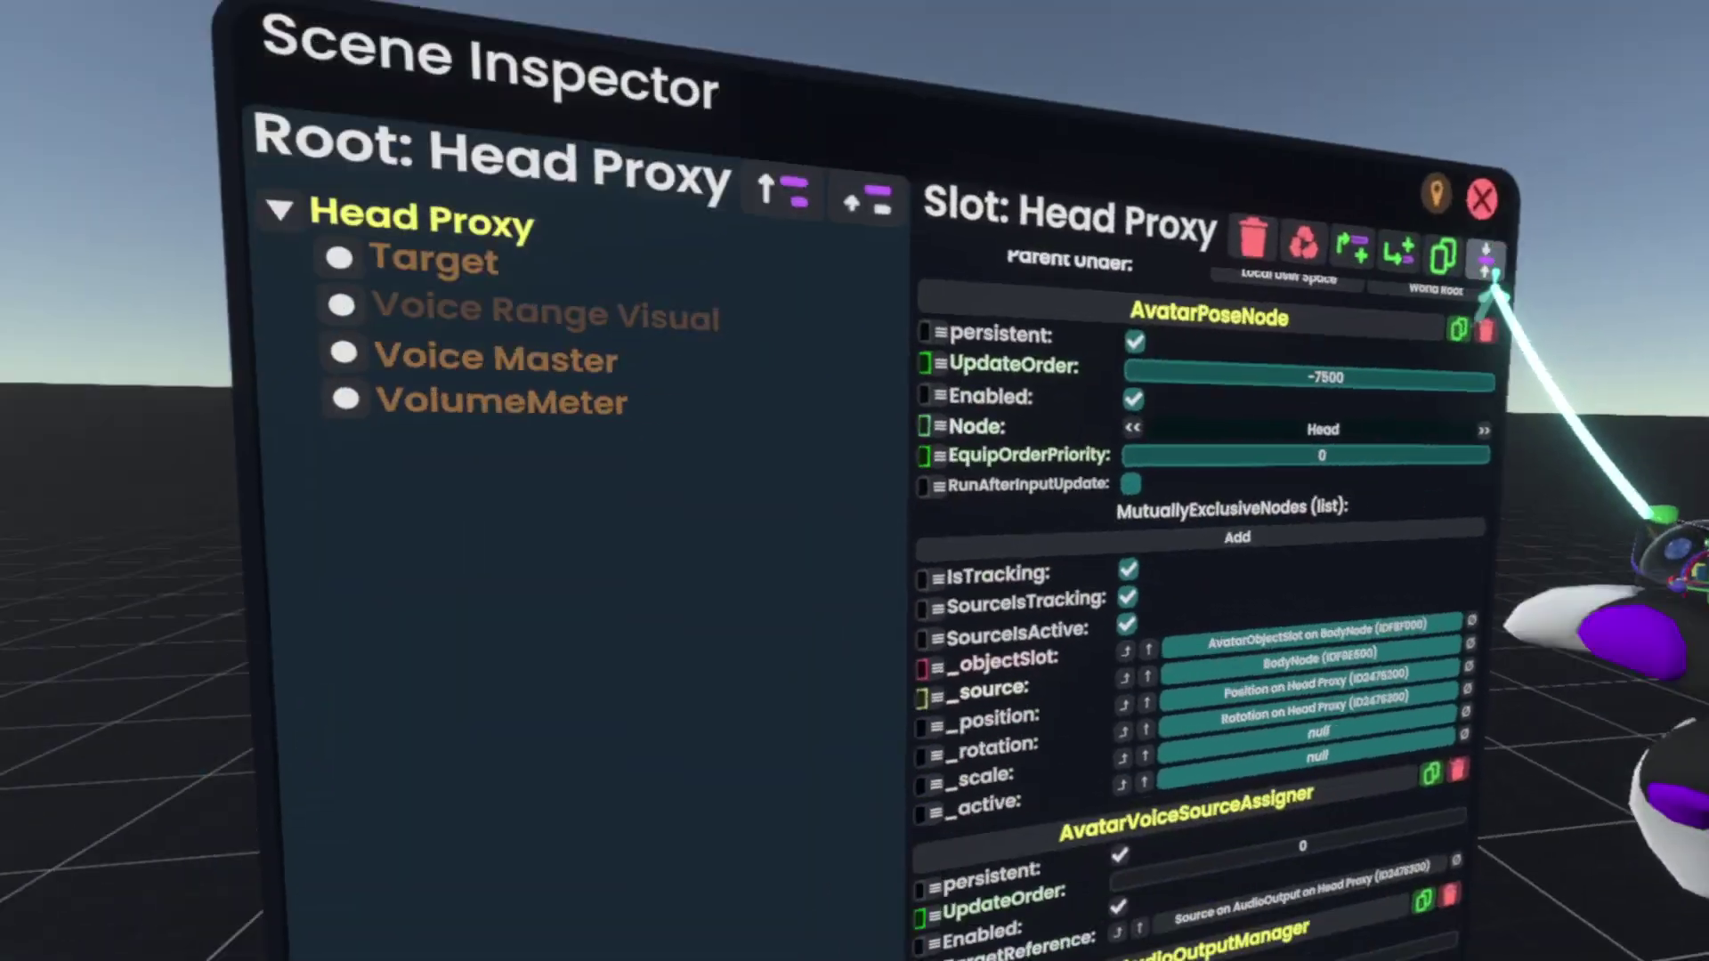
Step: Examine the Head Proxy's VolumeMeter, AvatarVoiceSourceAssigner and AudioOutput components, and check the microphone voice modes in the dash
{"action": "scroll", "coordinate": [1172, 581], "scroll_direction": "down", "scroll_amount": 10}
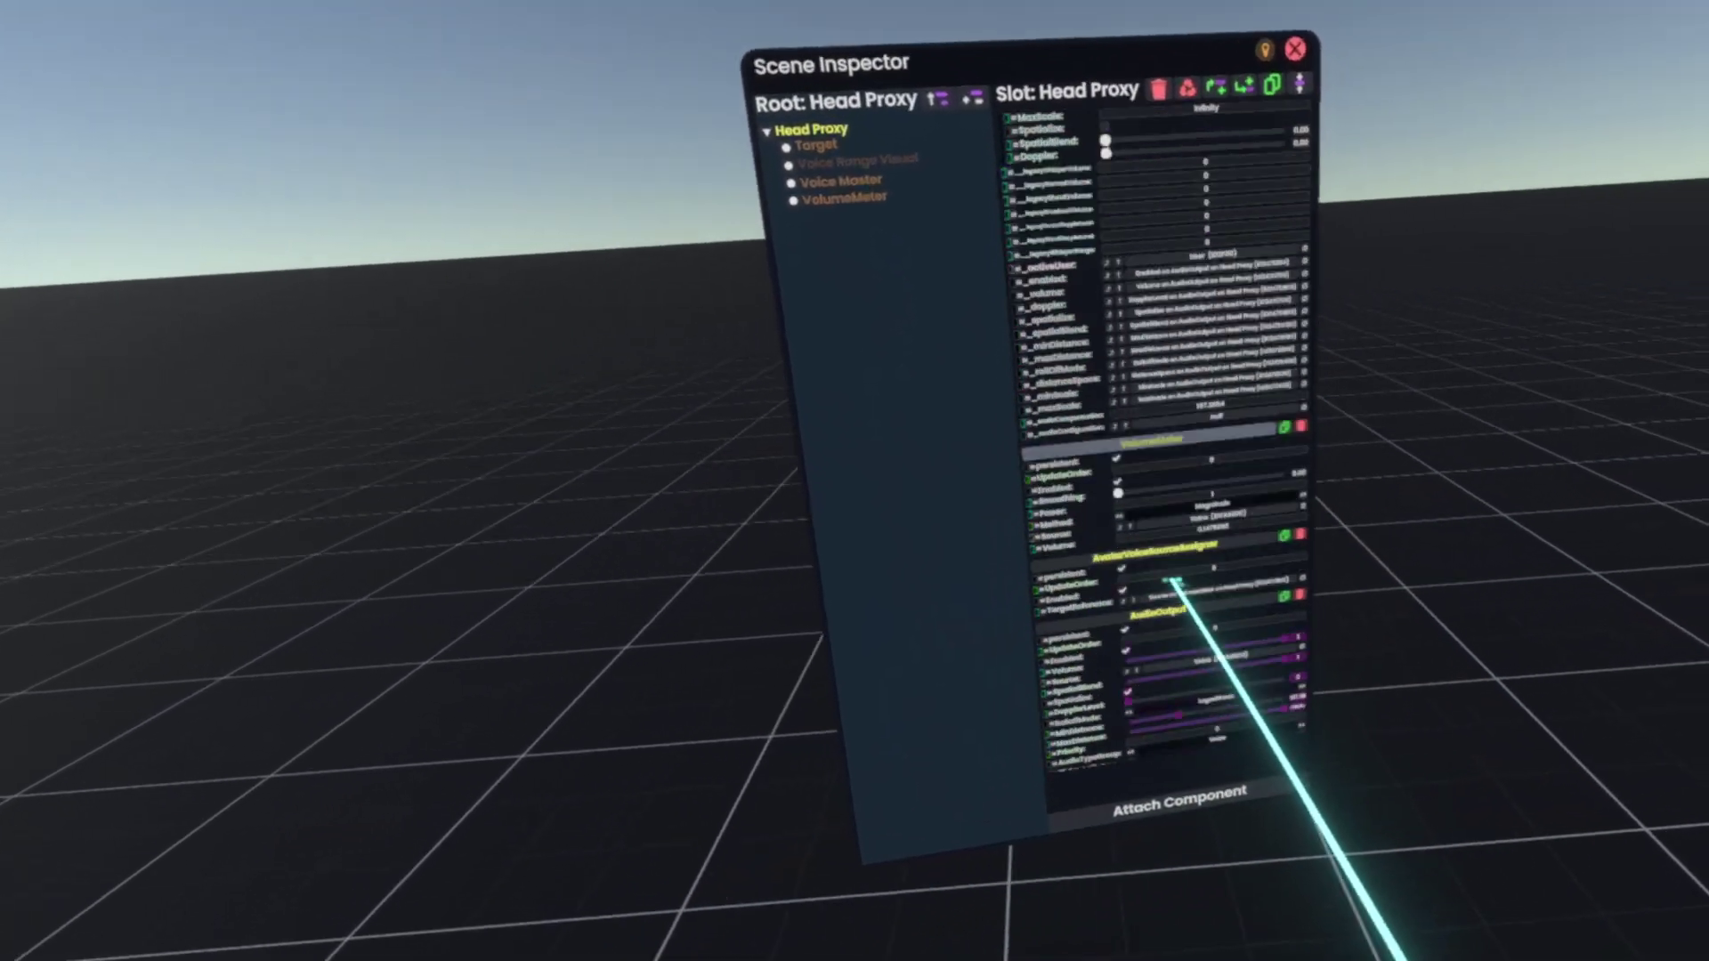
{"action": "scroll", "coordinate": [1172, 581], "scroll_direction": "down", "scroll_amount": 8}
{"action": "scroll", "coordinate": [1202, 584], "scroll_direction": "up", "scroll_amount": 7}
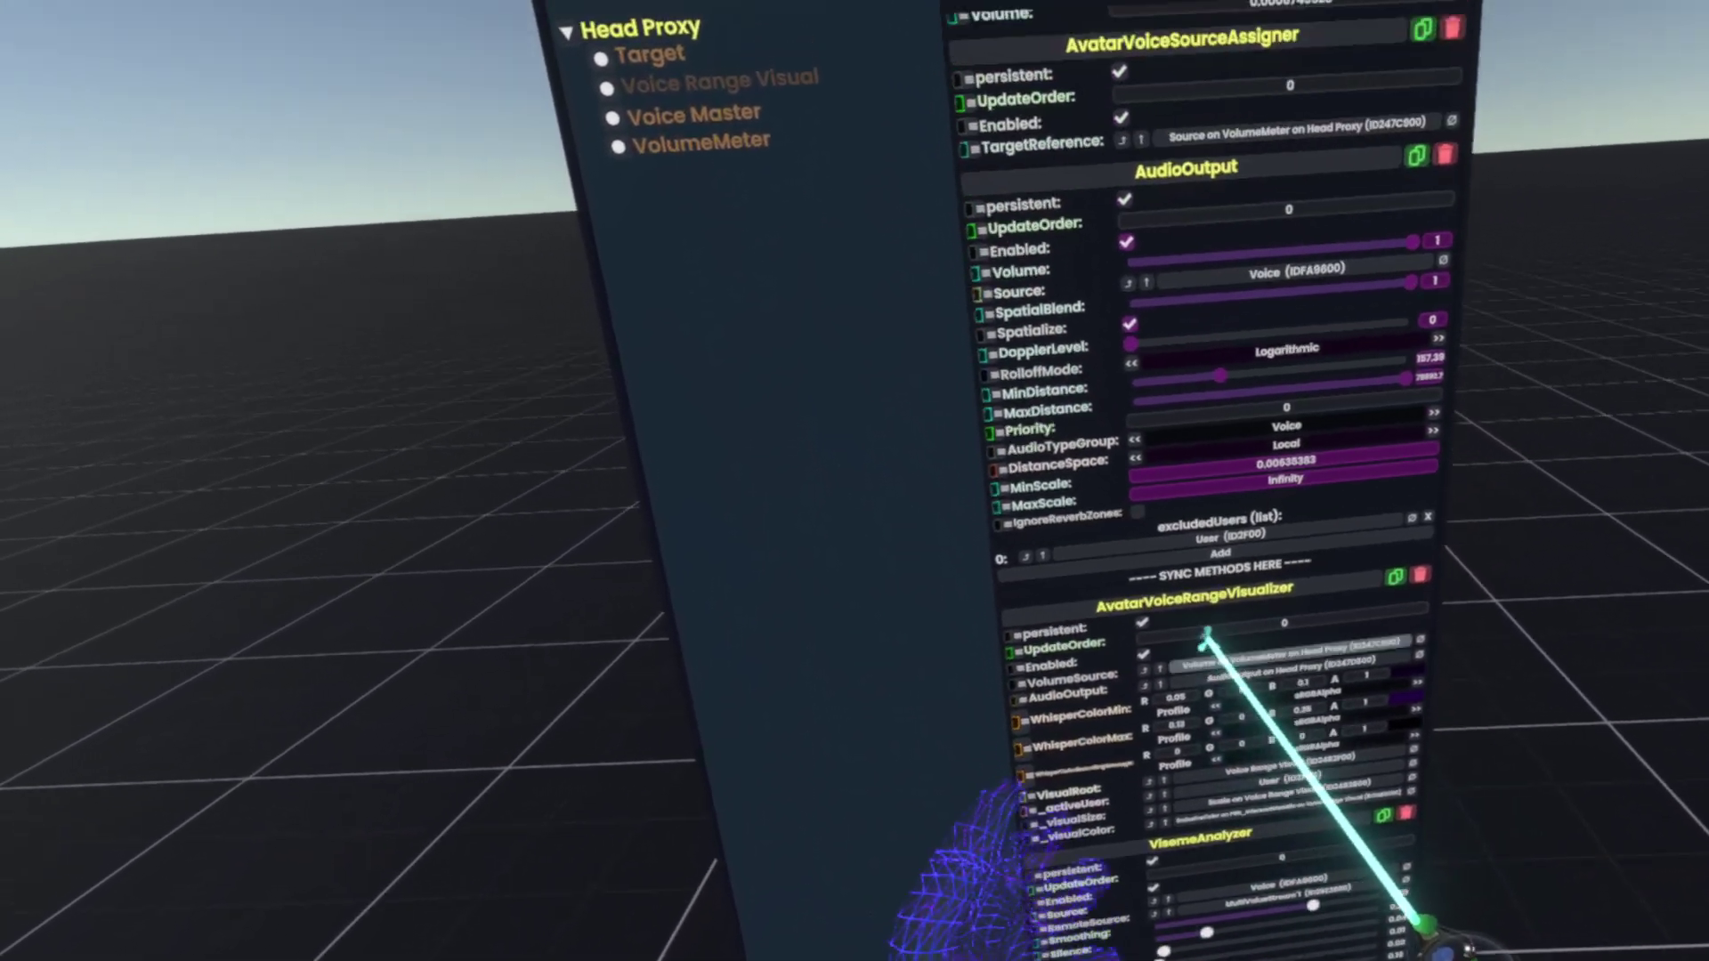
{"action": "scroll", "coordinate": [1211, 659], "scroll_direction": "up", "scroll_amount": 8}
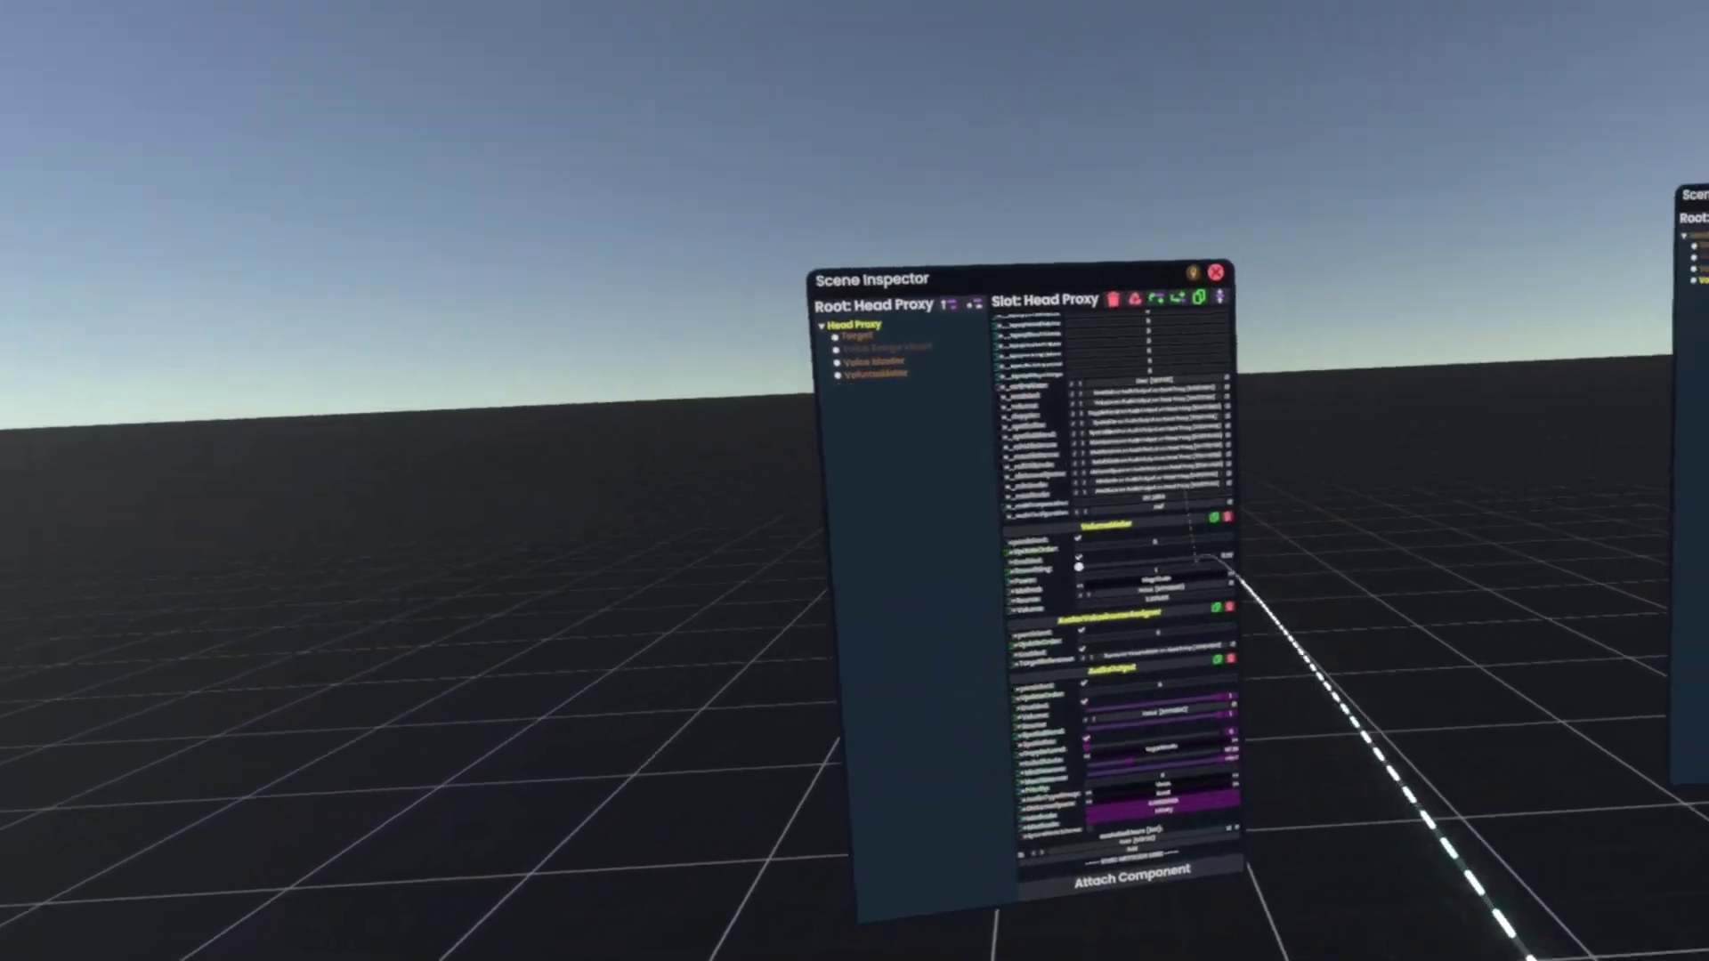
{"action": "key", "text": "Escape"}
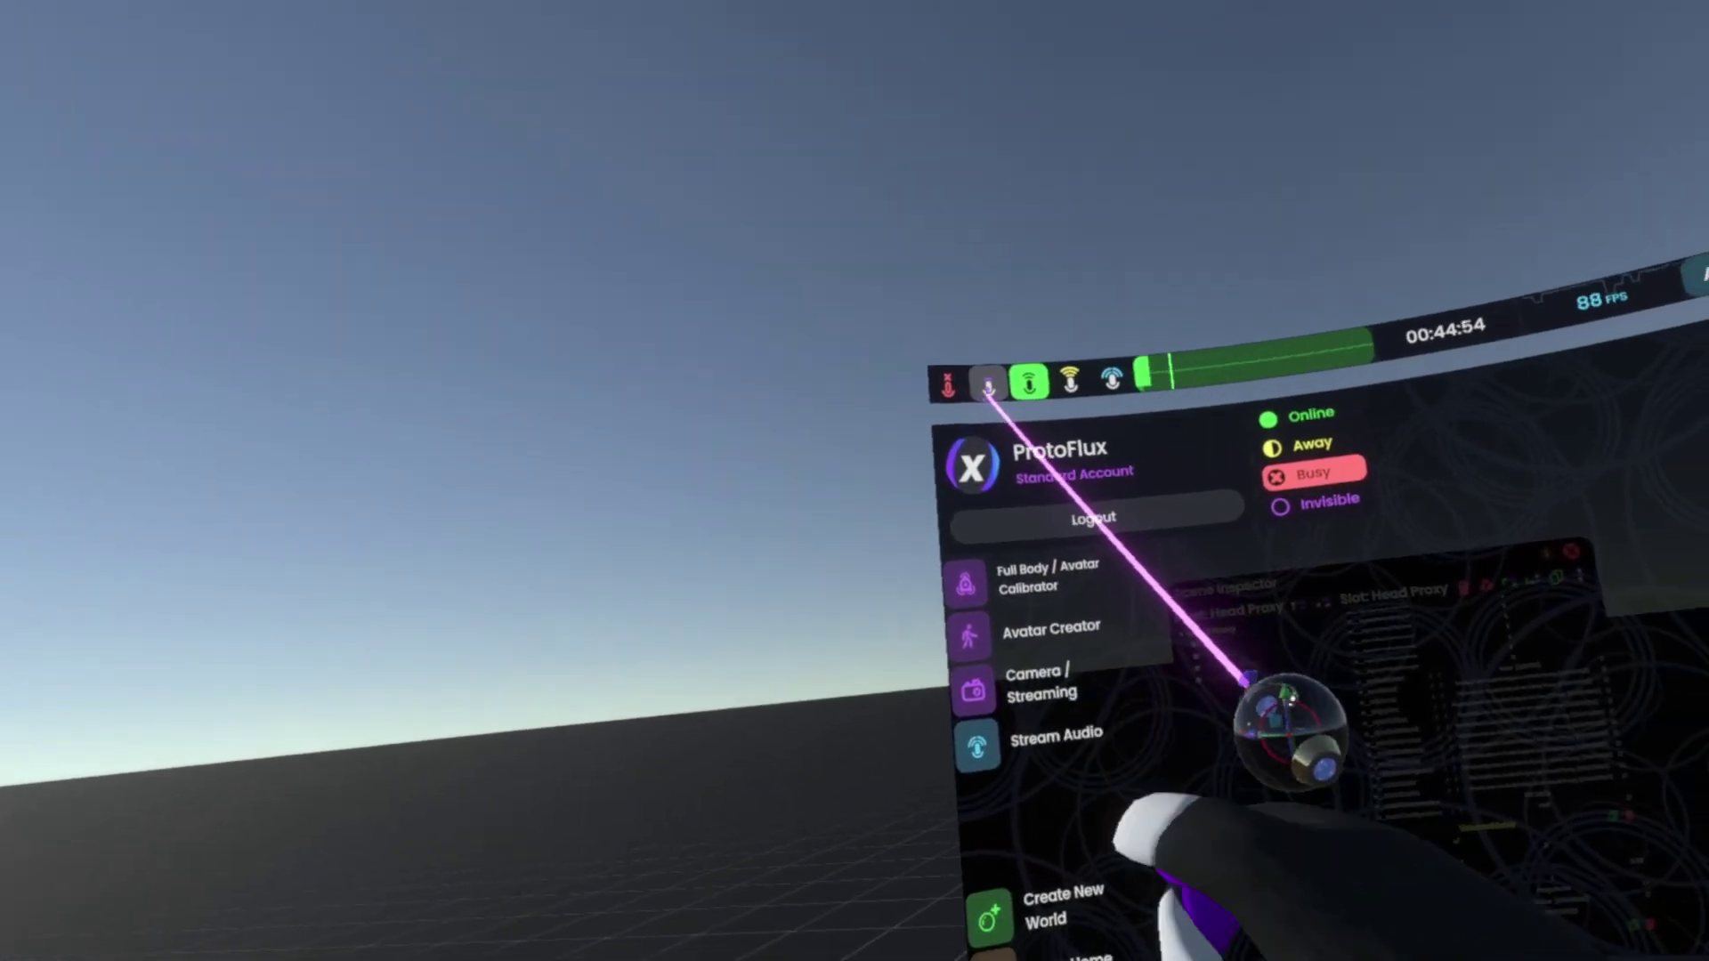
{"action": "key", "text": "Escape"}
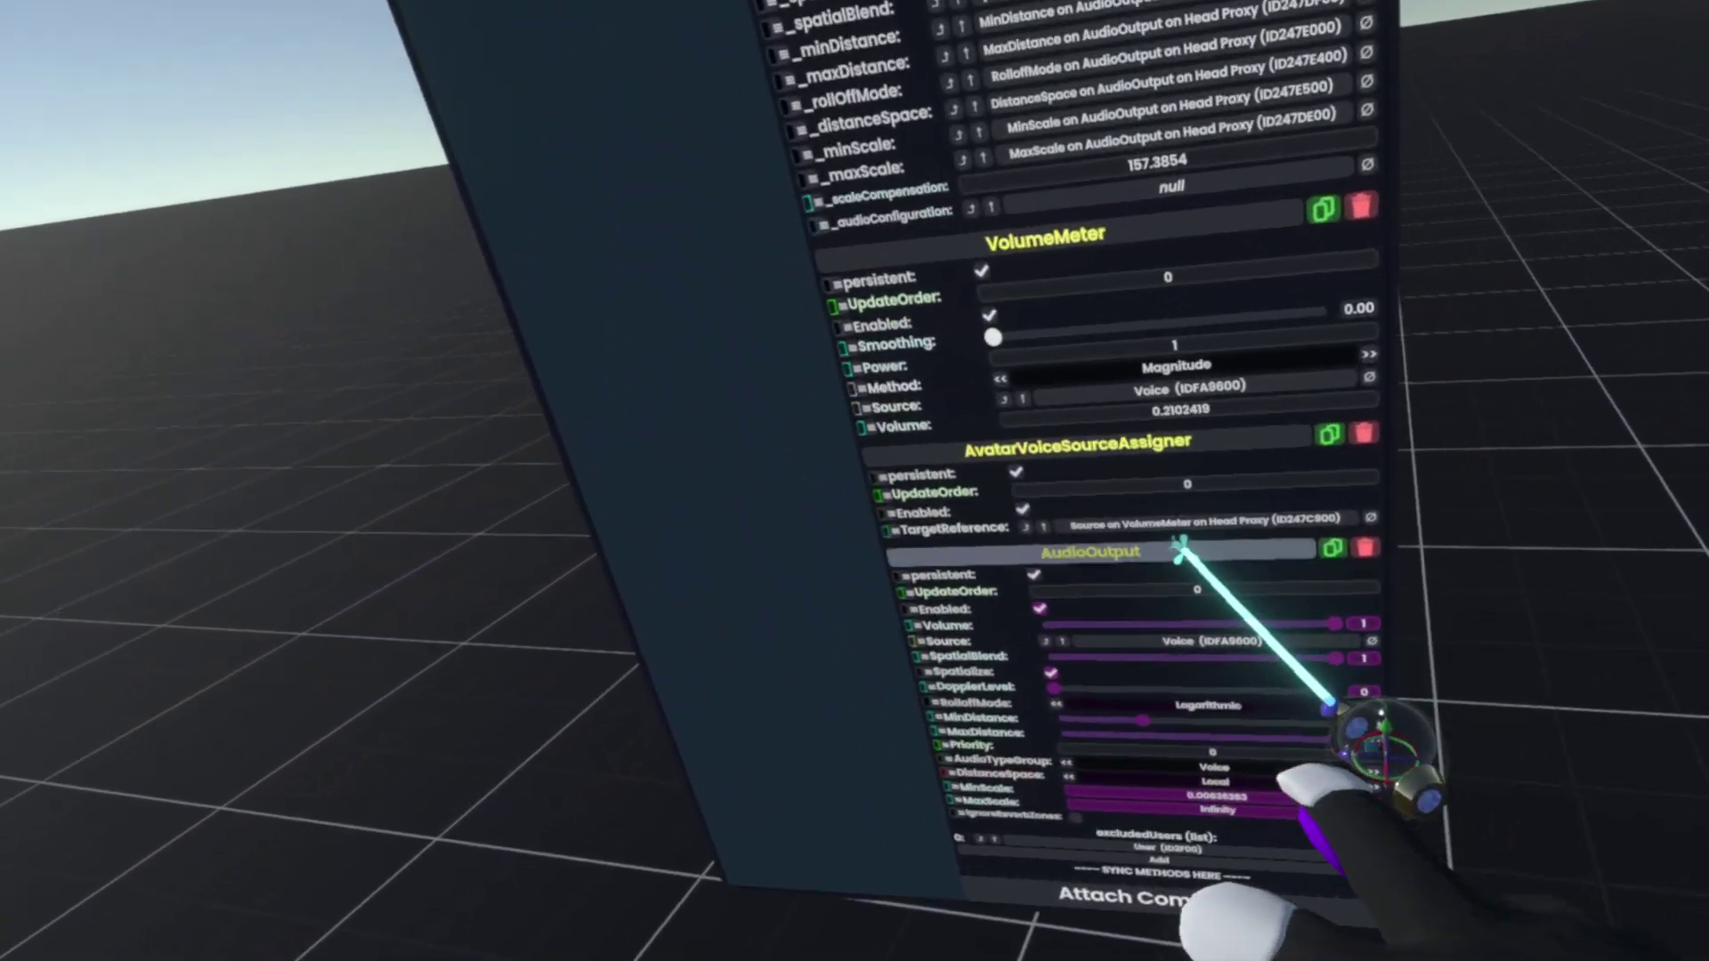
Step: Assign the avatar's Voice stream from the Head Proxy as the Source of the separate VolumeMeter component
{"action": "left_click_drag", "start_coordinate": [1231, 450], "coordinate": [1030, 418]}
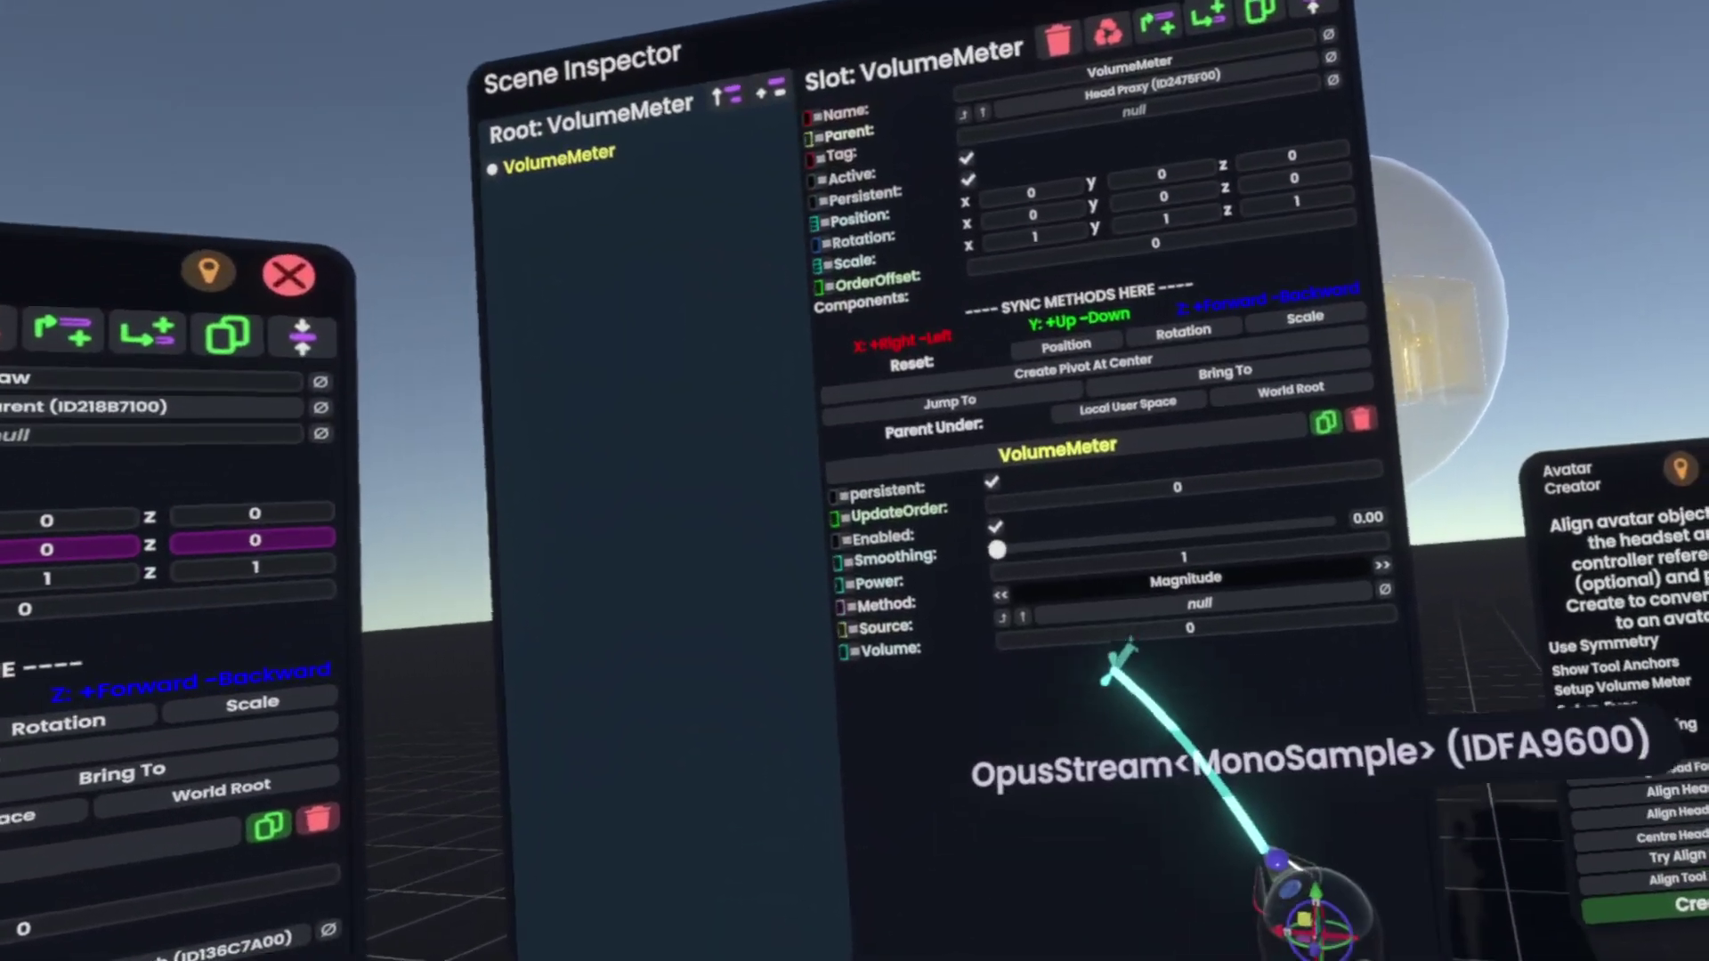
{"action": "left_click_drag", "start_coordinate": [1143, 656], "coordinate": [1150, 601]}
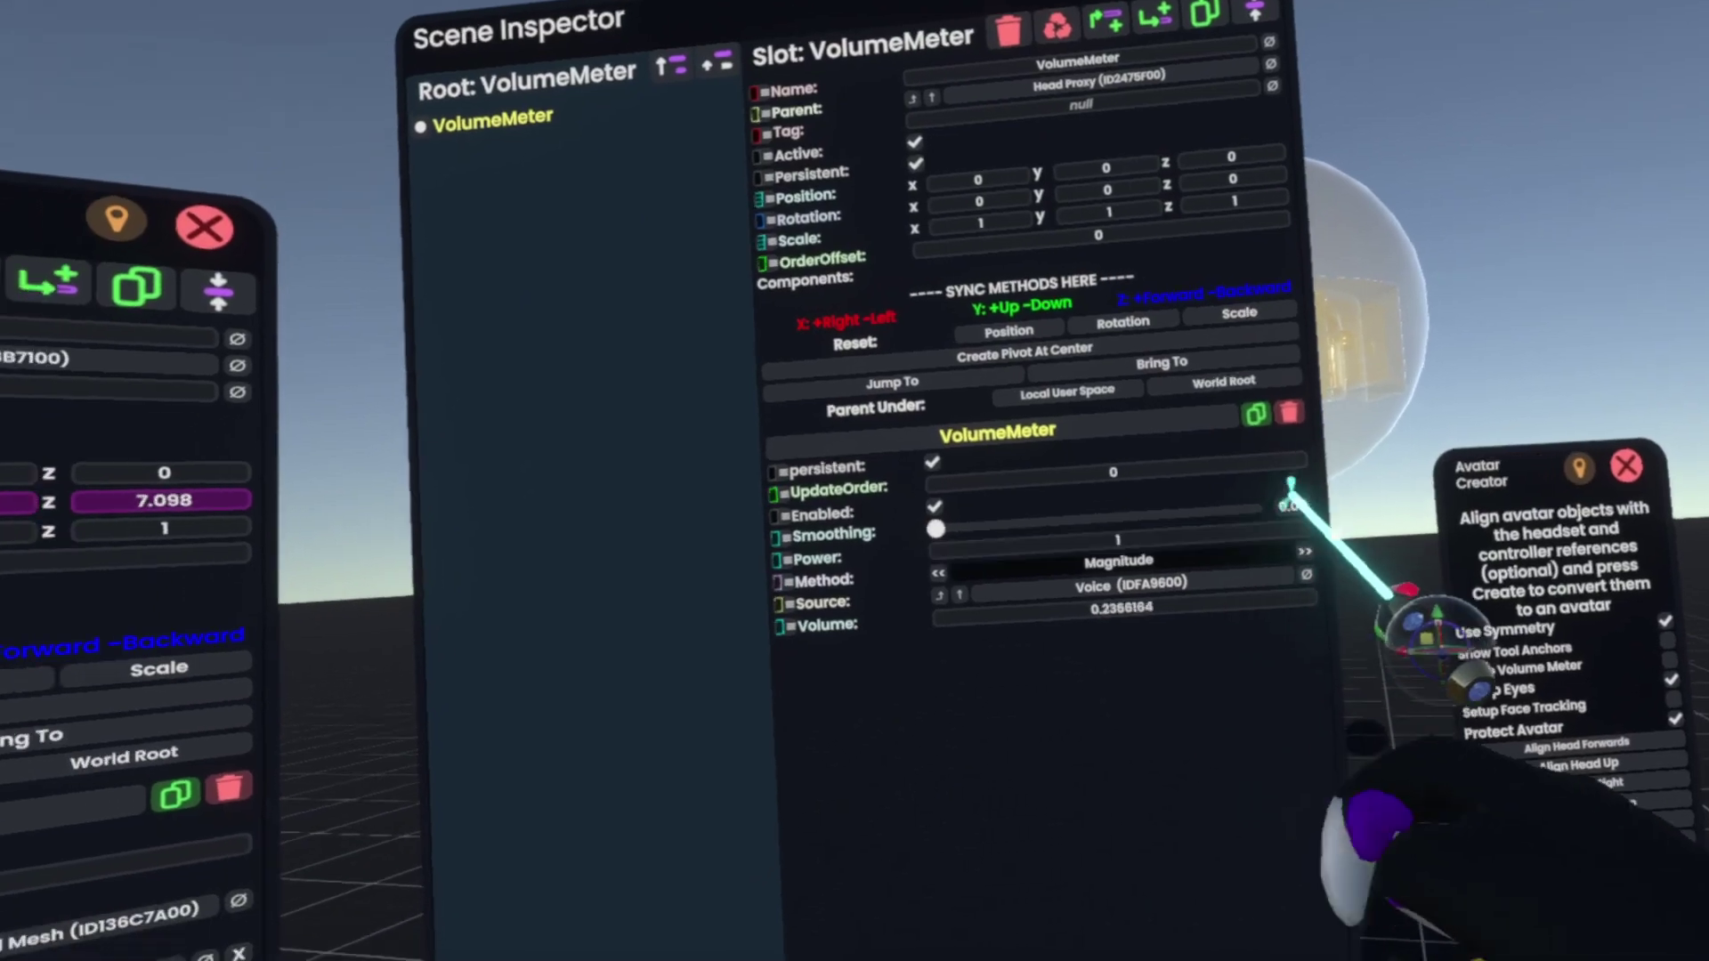
Step: Set the VolumeMeter's Smoothing to 0.40
{"action": "left_click", "coordinate": [1288, 503]}
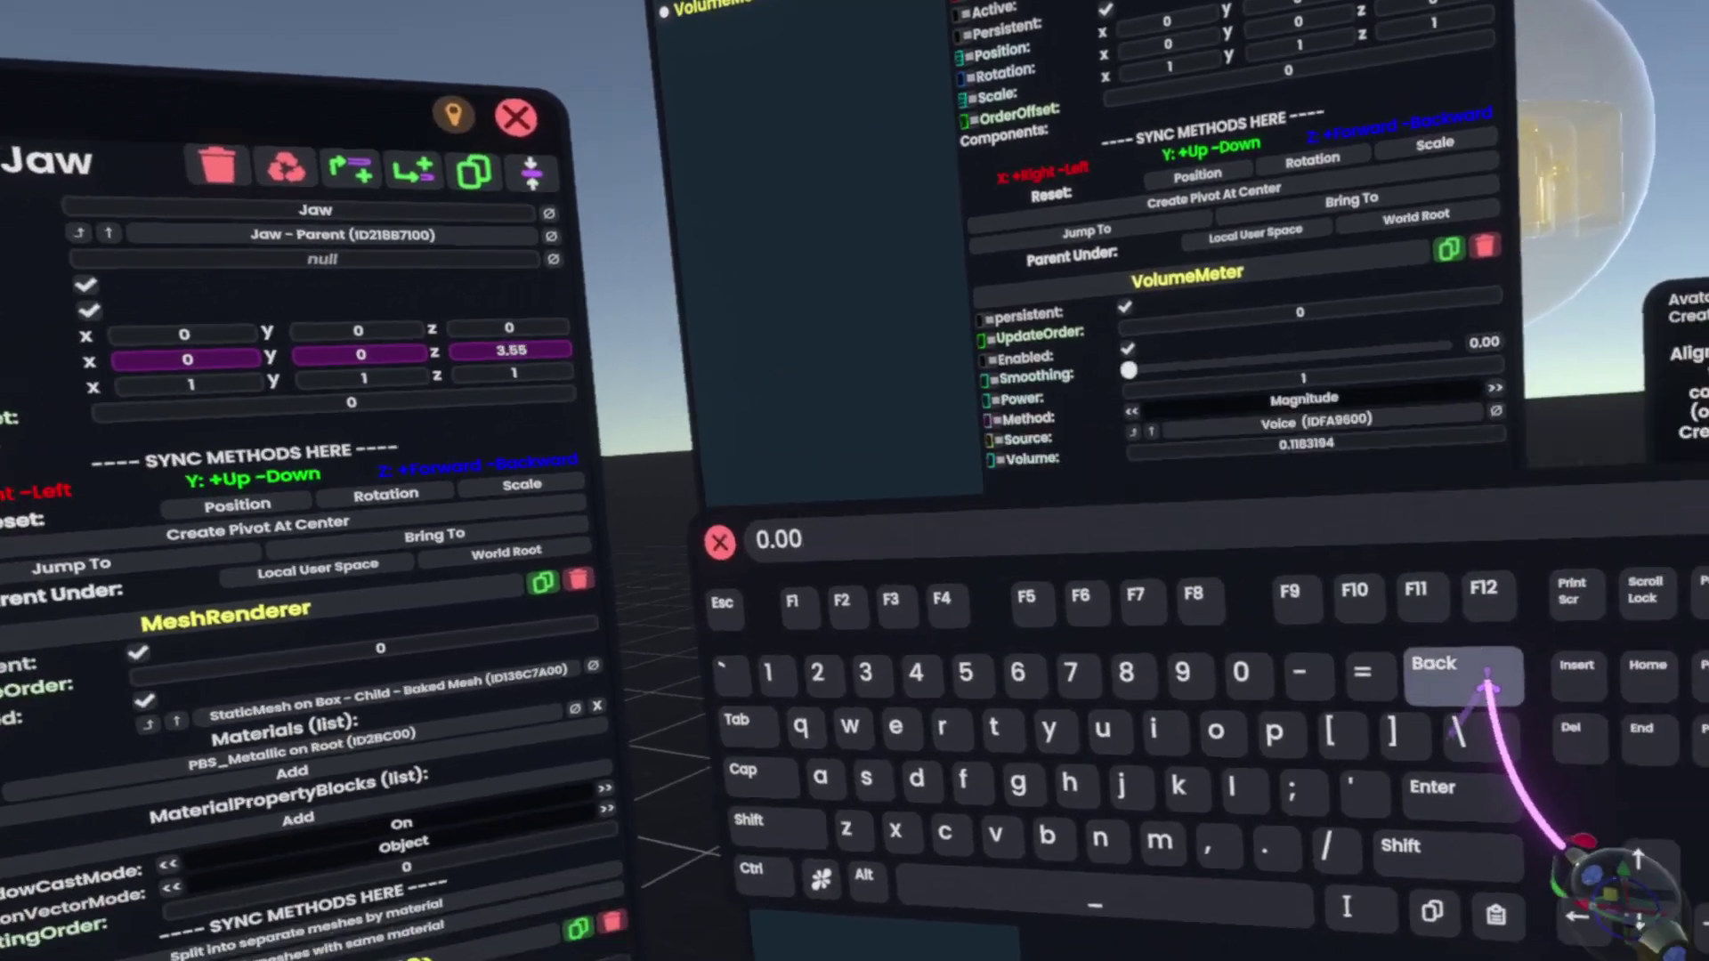
{"action": "key", "text": "BackSpace"}
{"action": "key", "text": "BackSpace"}
{"action": "type", "text": "4"}
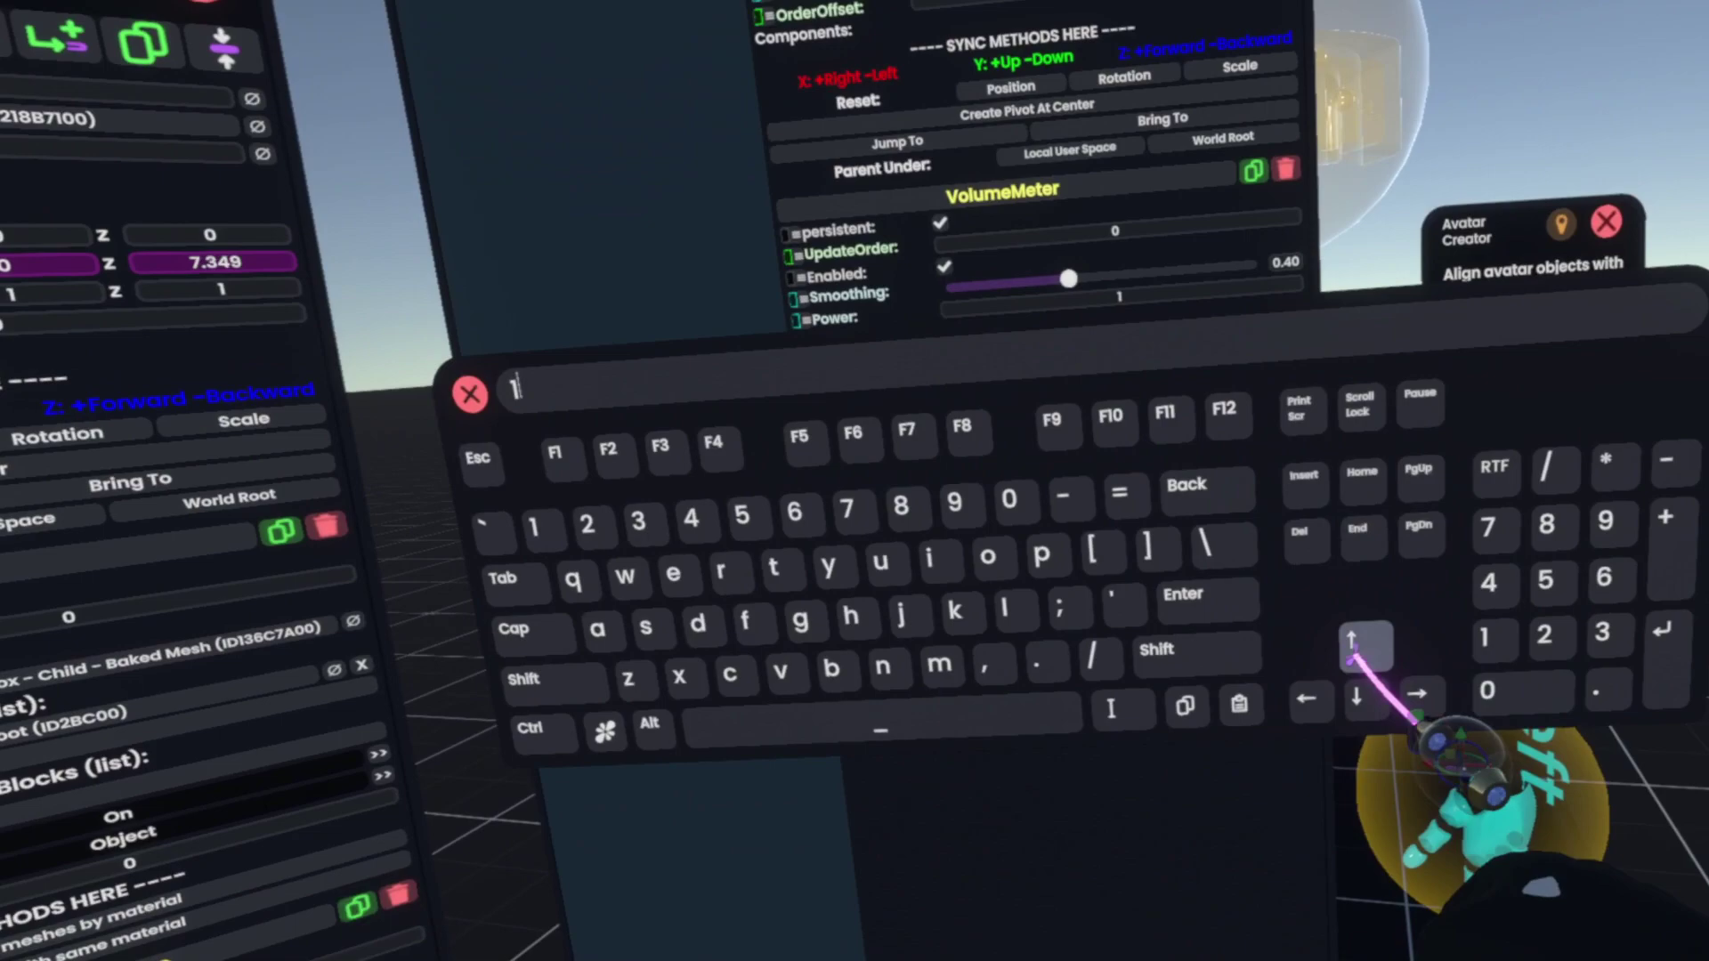
Step: Set the VolumeMeter's Power to 0.25
{"action": "key", "text": "BackSpace"}
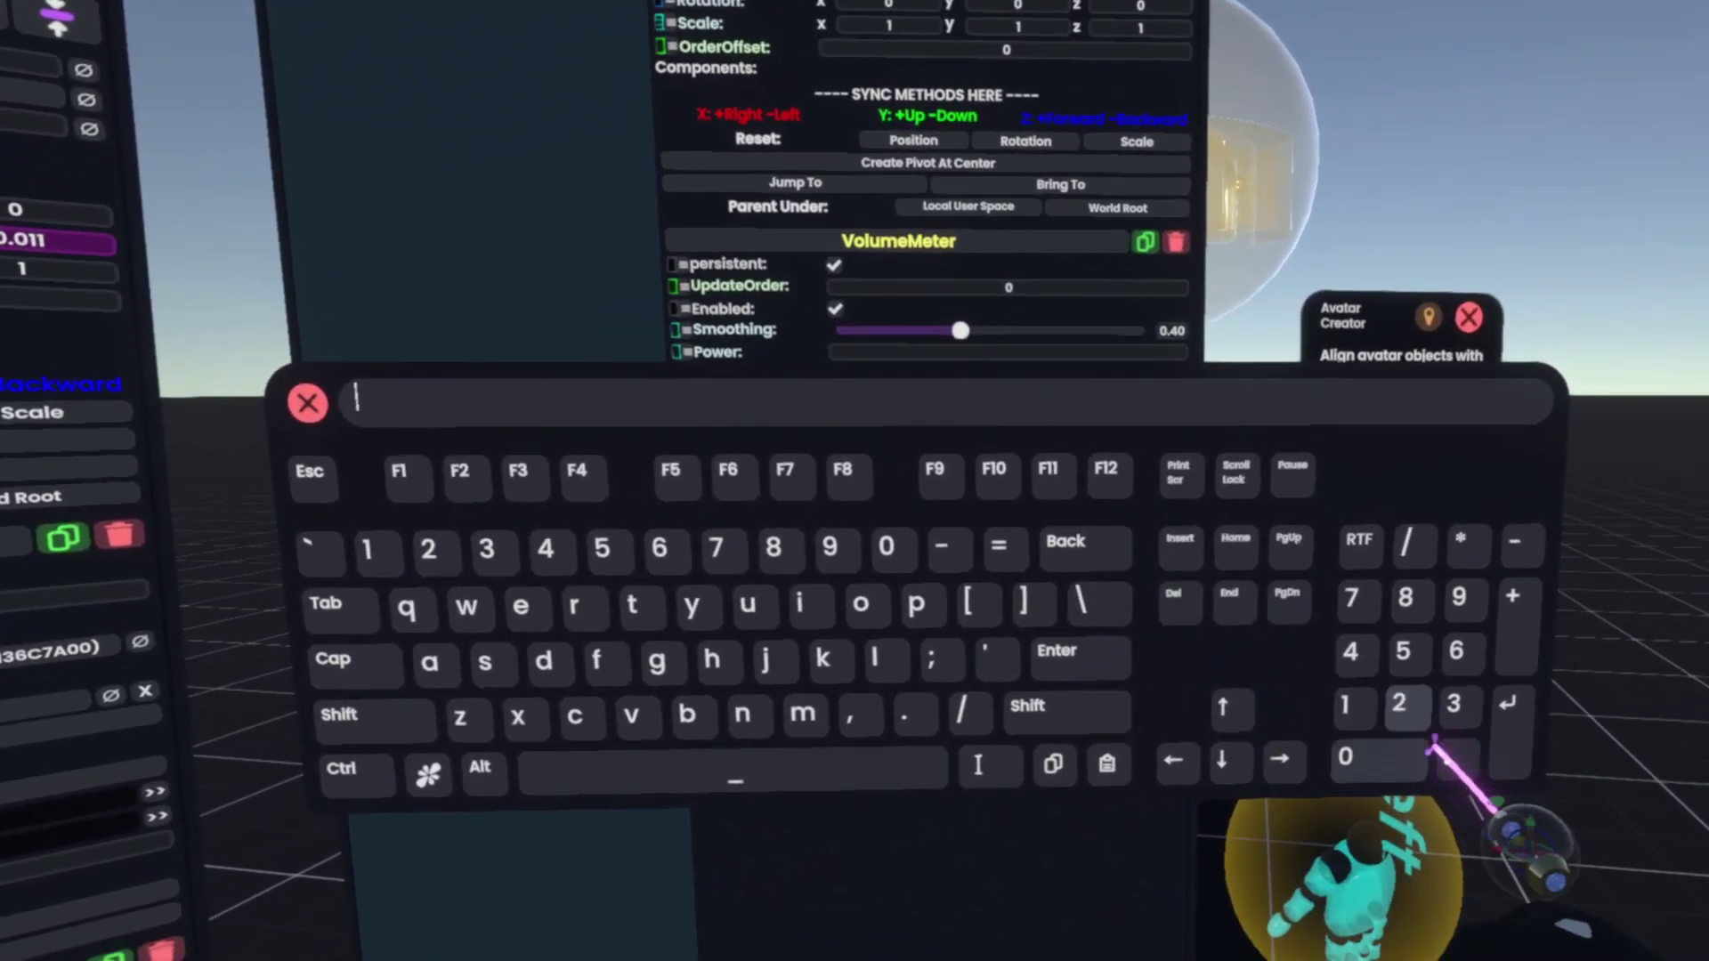
{"action": "type", "text": ".25"}
{"action": "key", "text": "Return"}
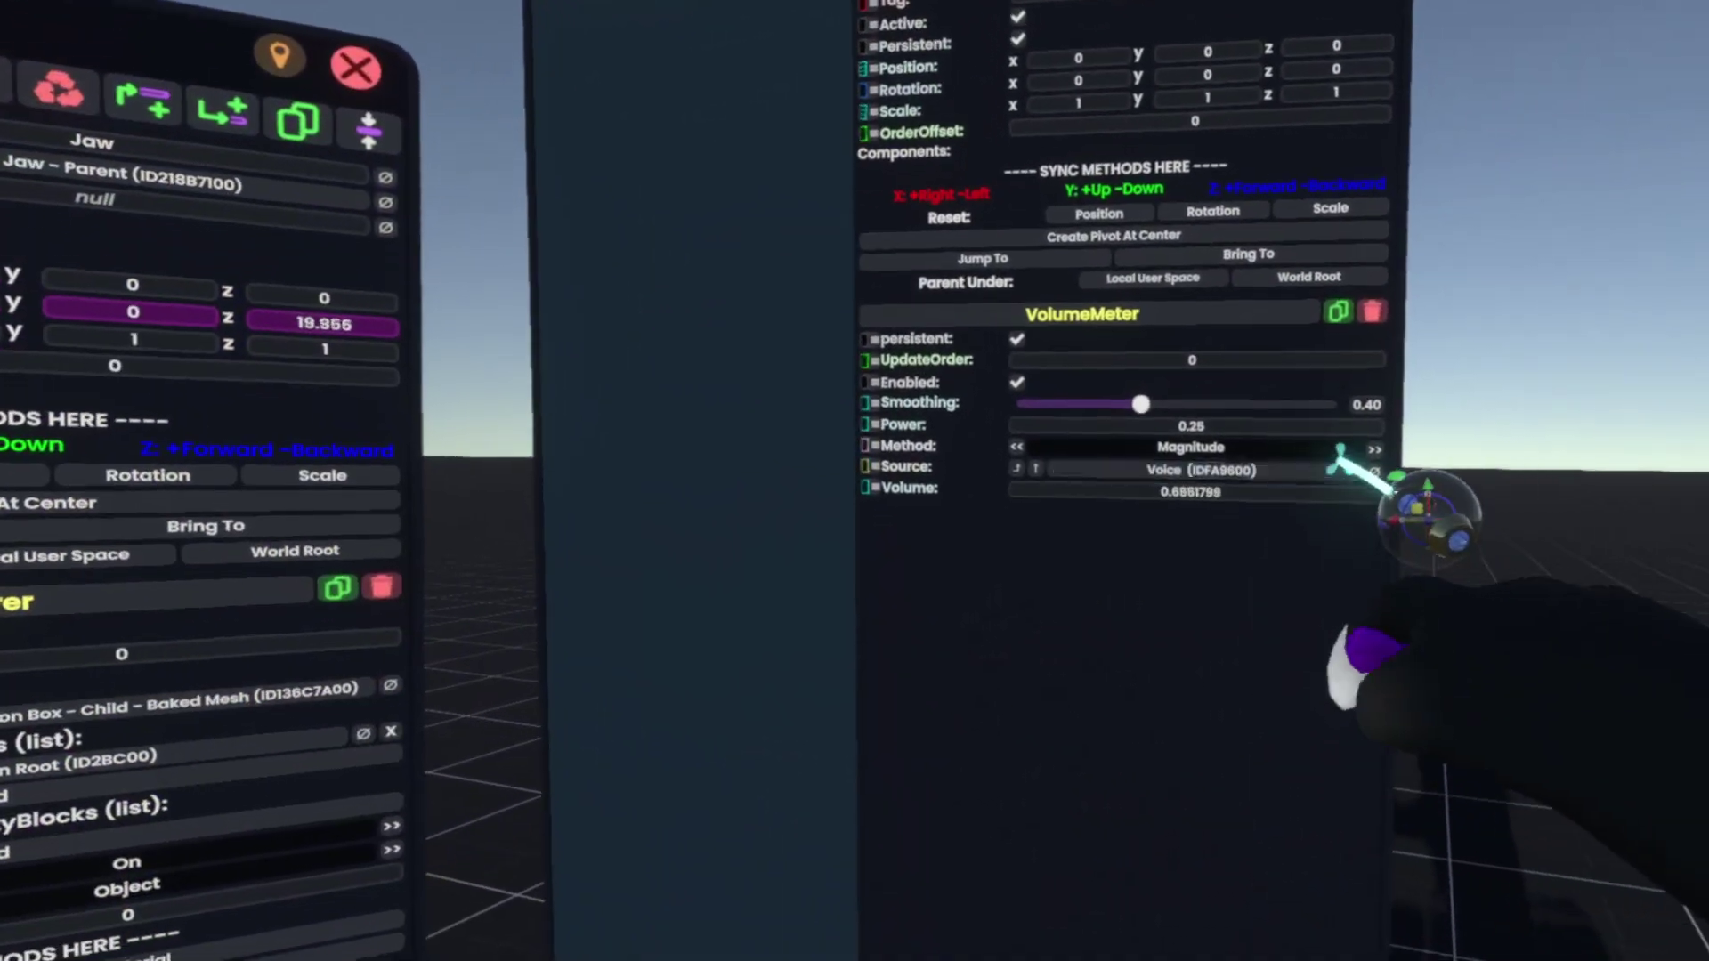
{"action": "left_click", "coordinate": [1373, 470]}
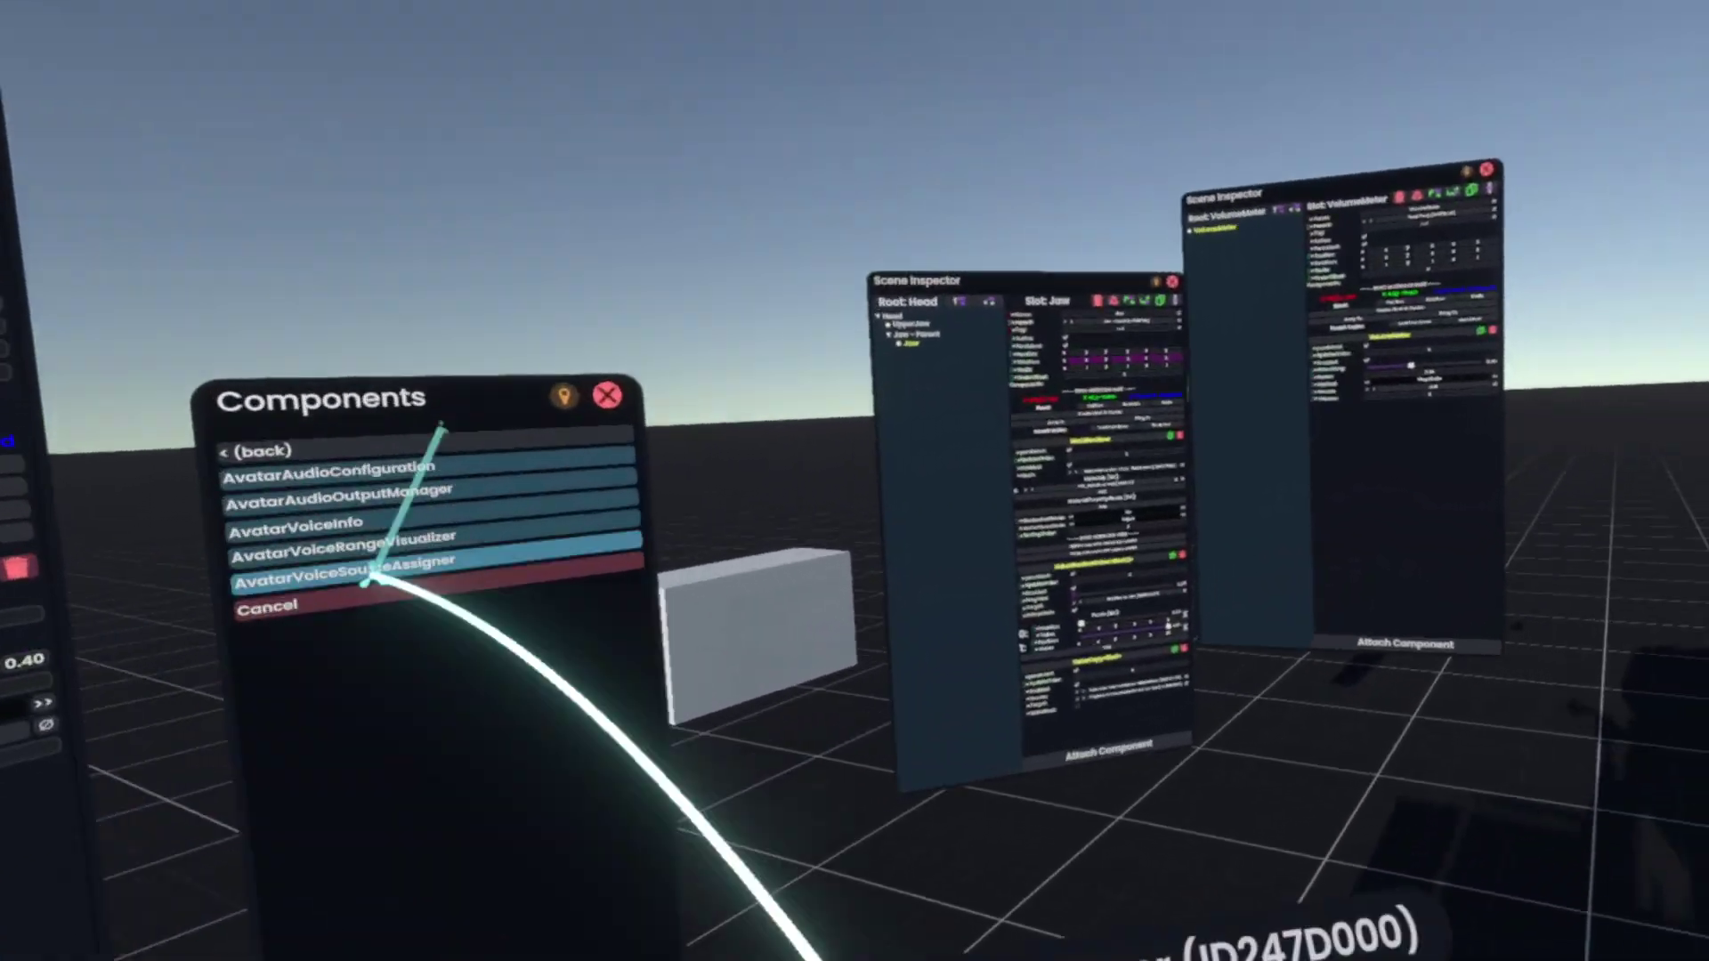
Step: Try to copy a component onto the VolumeMeter slot
{"action": "left_click", "coordinate": [370, 578]}
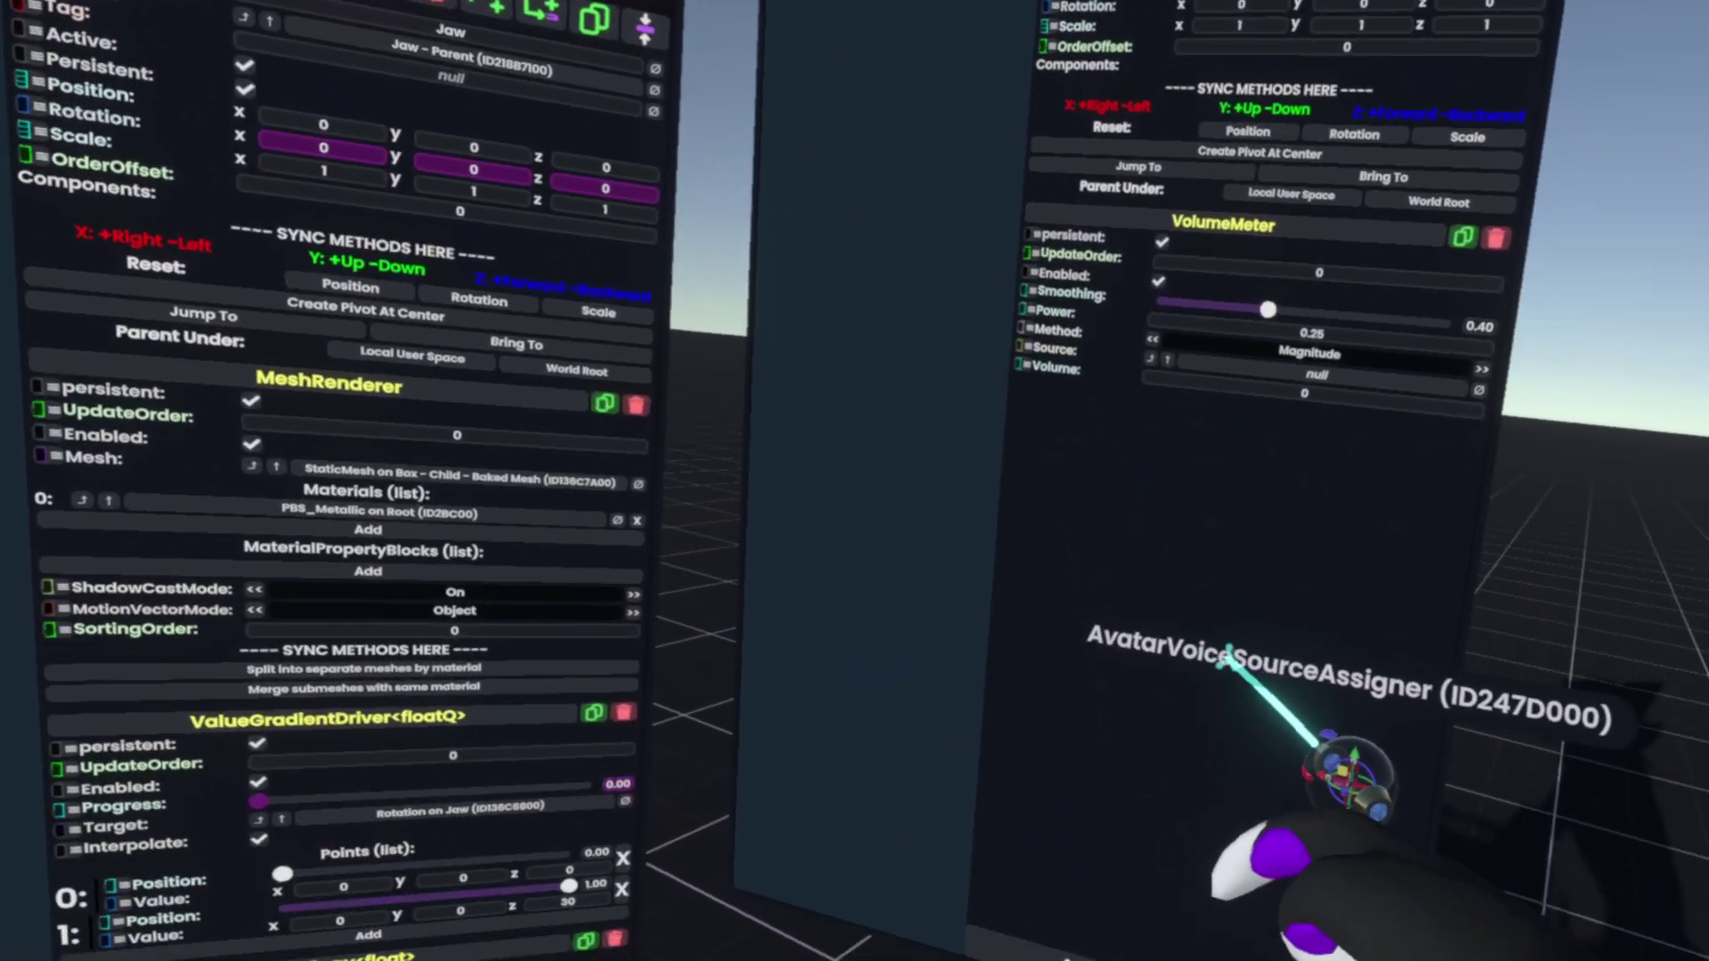
{"action": "left_click", "coordinate": [1222, 643]}
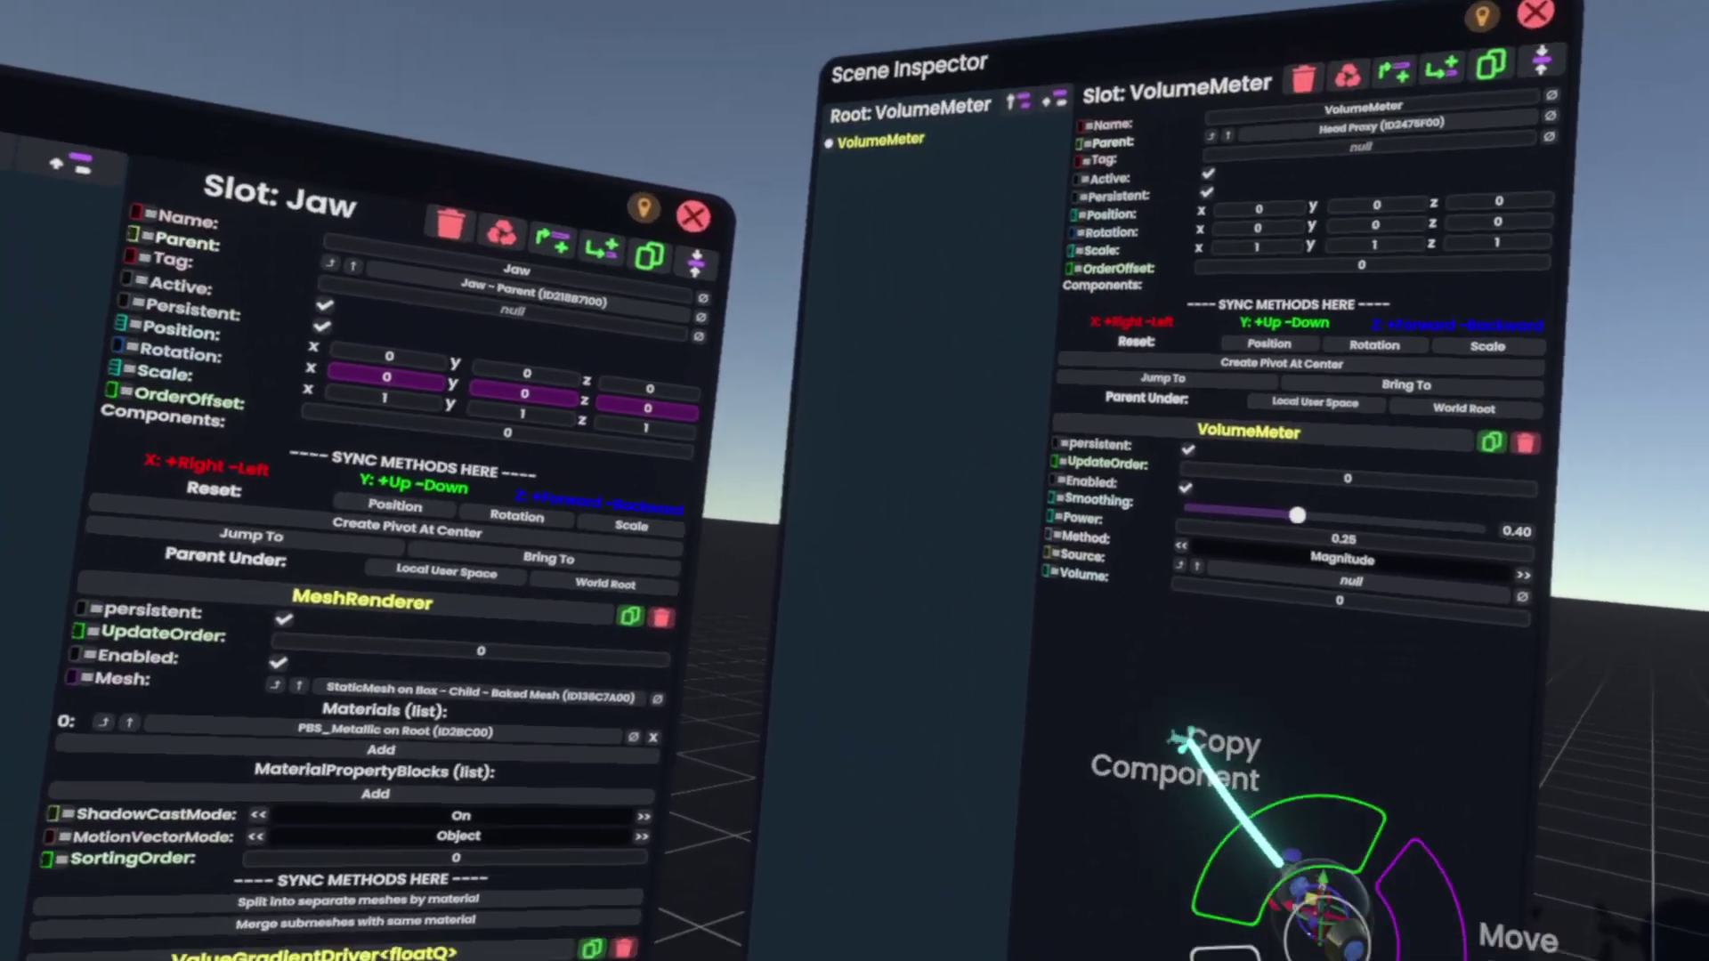
{"action": "left_click", "coordinate": [1233, 654]}
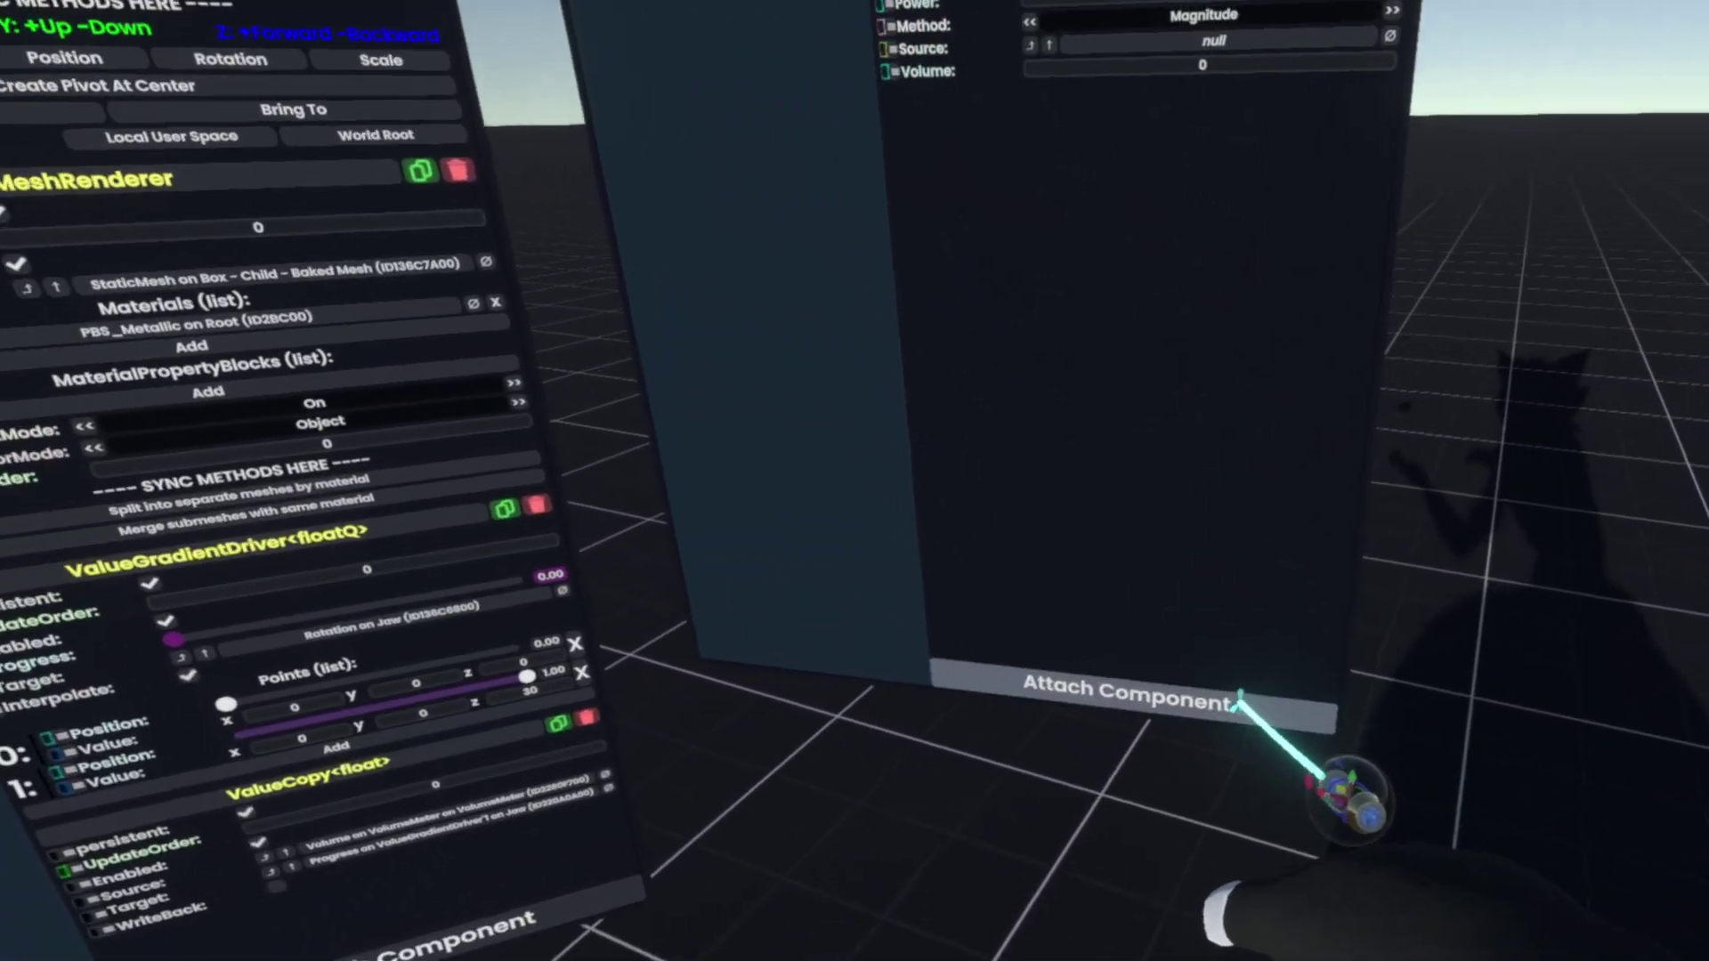
Step: Attach an AvatarVoiceSourceAssigner to the VolumeMeter slot and set its TargetReference to the VolumeMeter's Source field
{"action": "left_click", "coordinate": [1237, 703]}
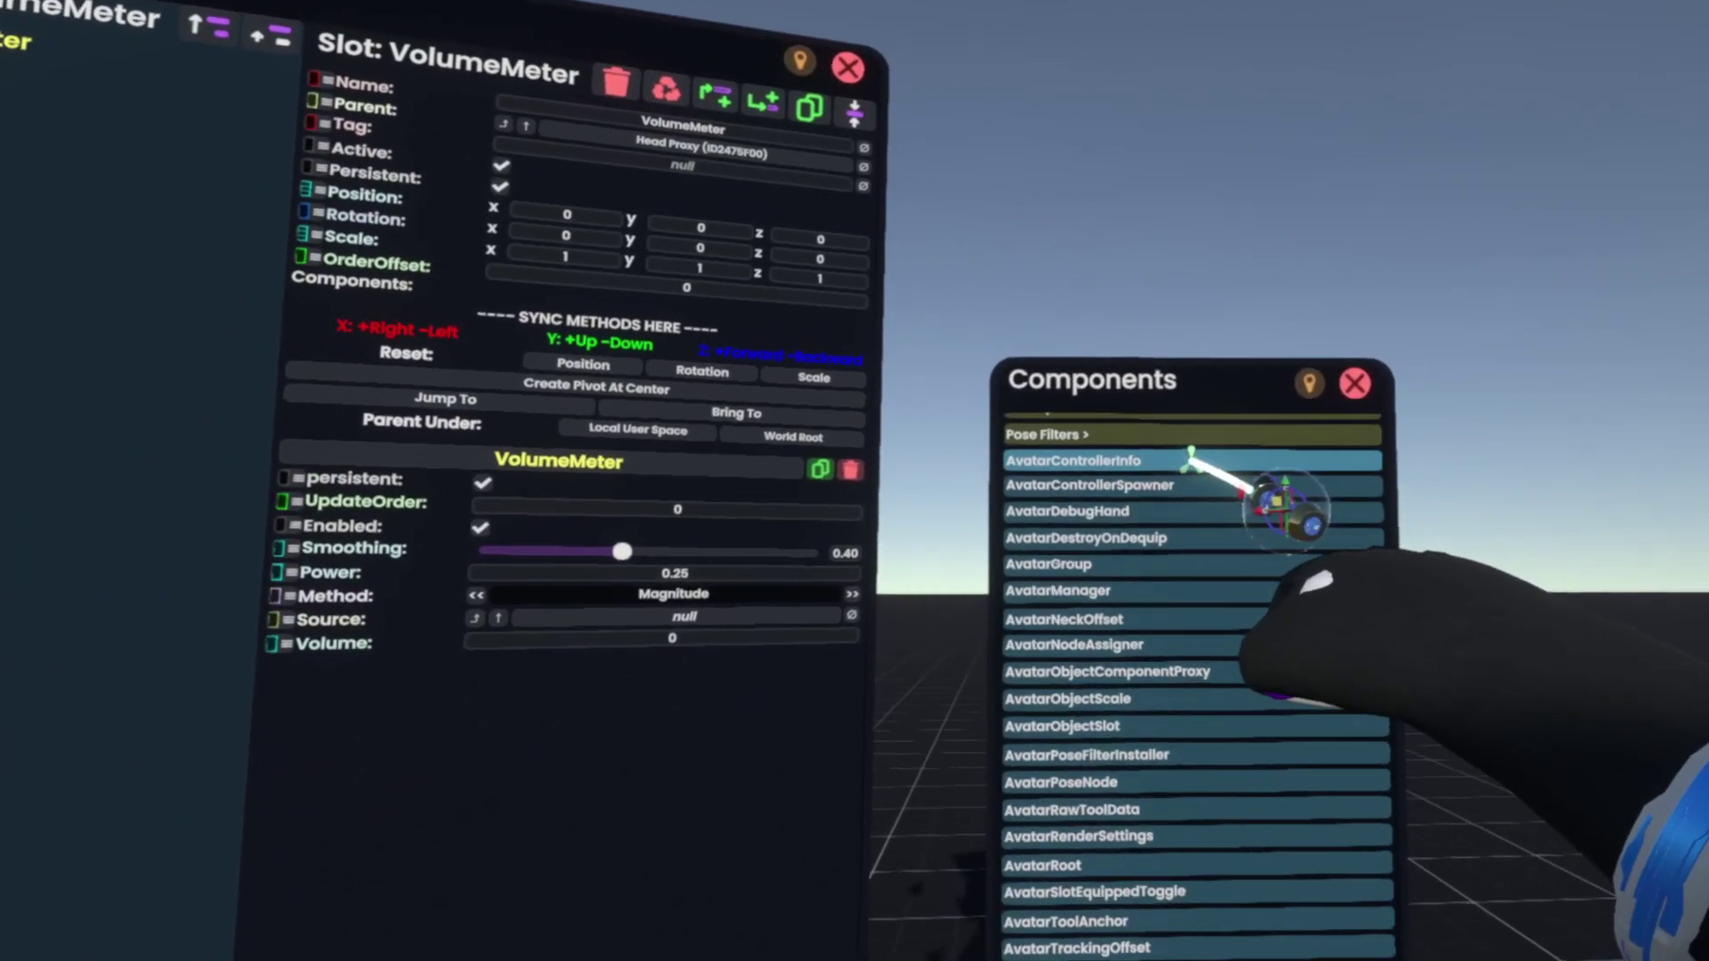
{"action": "scroll", "coordinate": [1191, 459], "scroll_direction": "up", "scroll_amount": 4}
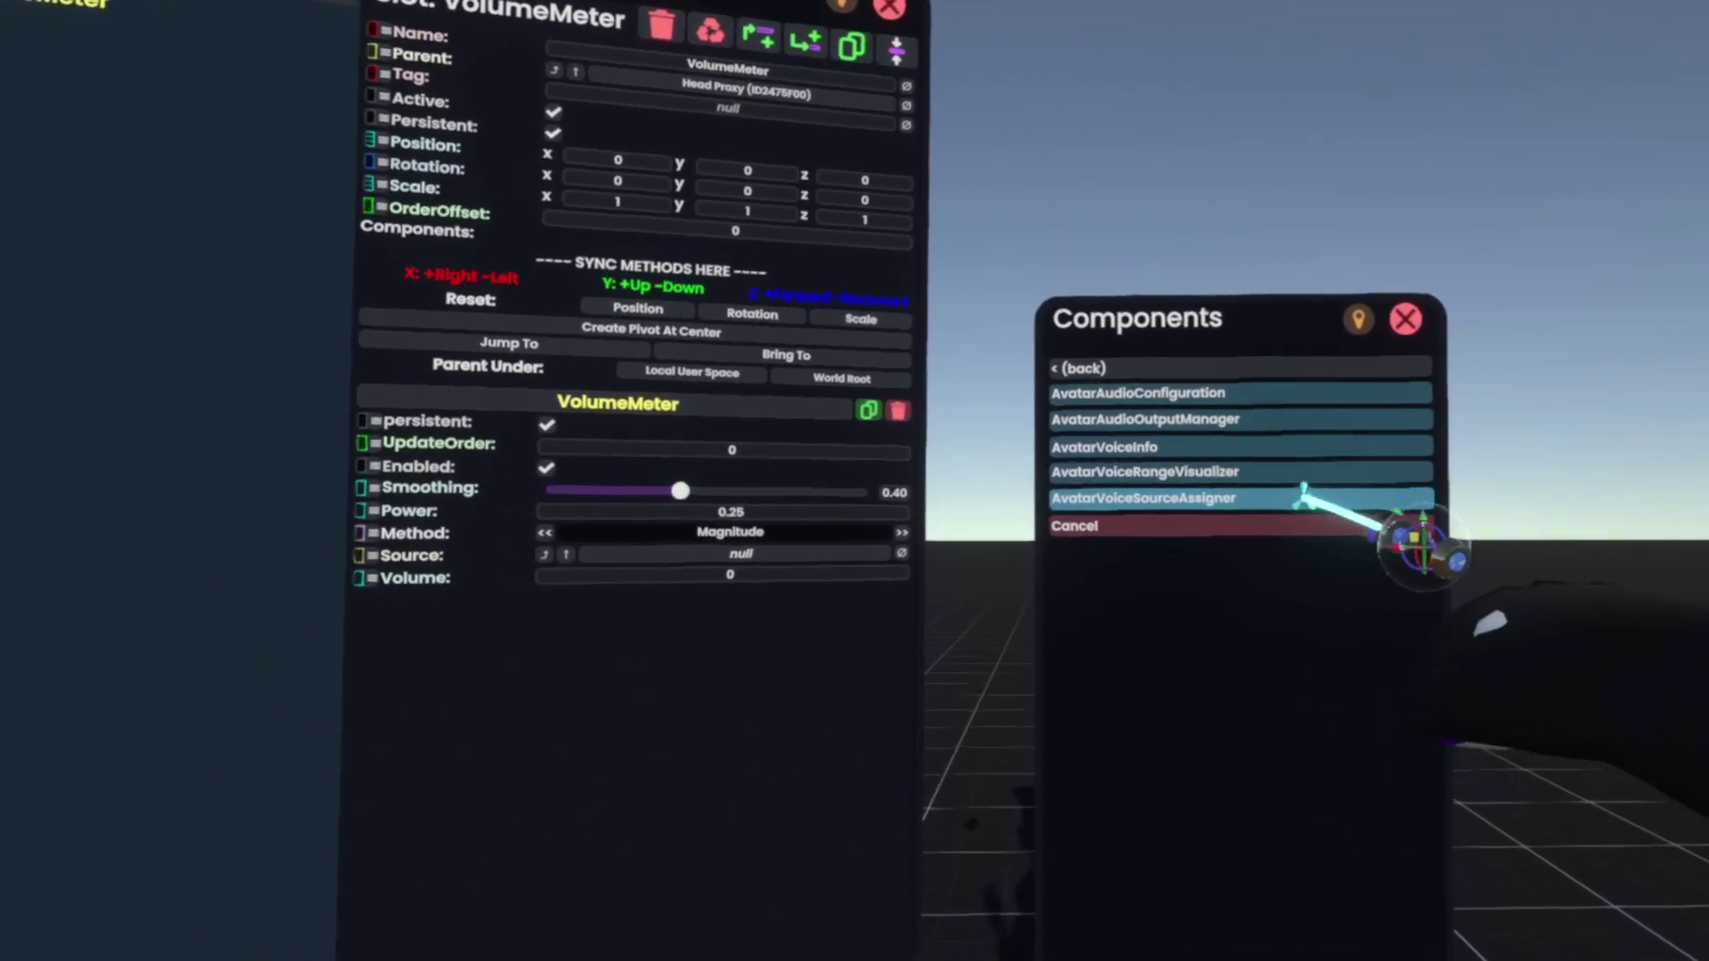
{"action": "left_click", "coordinate": [1295, 509]}
{"action": "left_click", "coordinate": [1442, 322]}
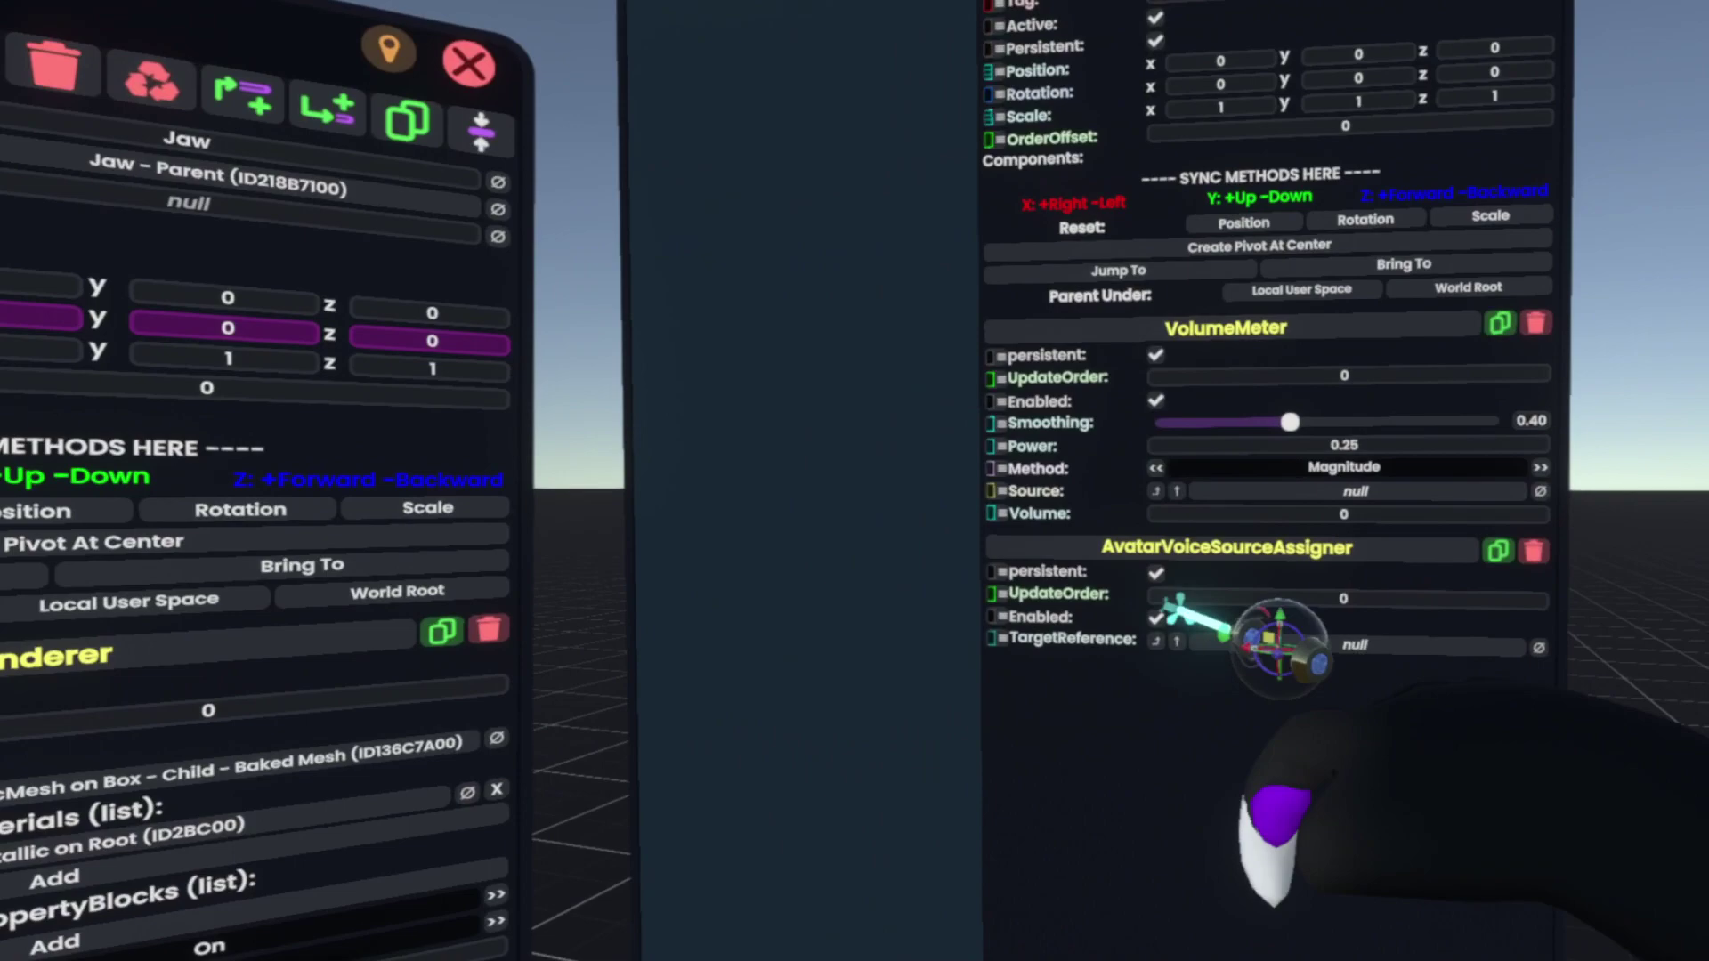
{"action": "left_click_drag", "start_coordinate": [1037, 479], "coordinate": [1246, 570]}
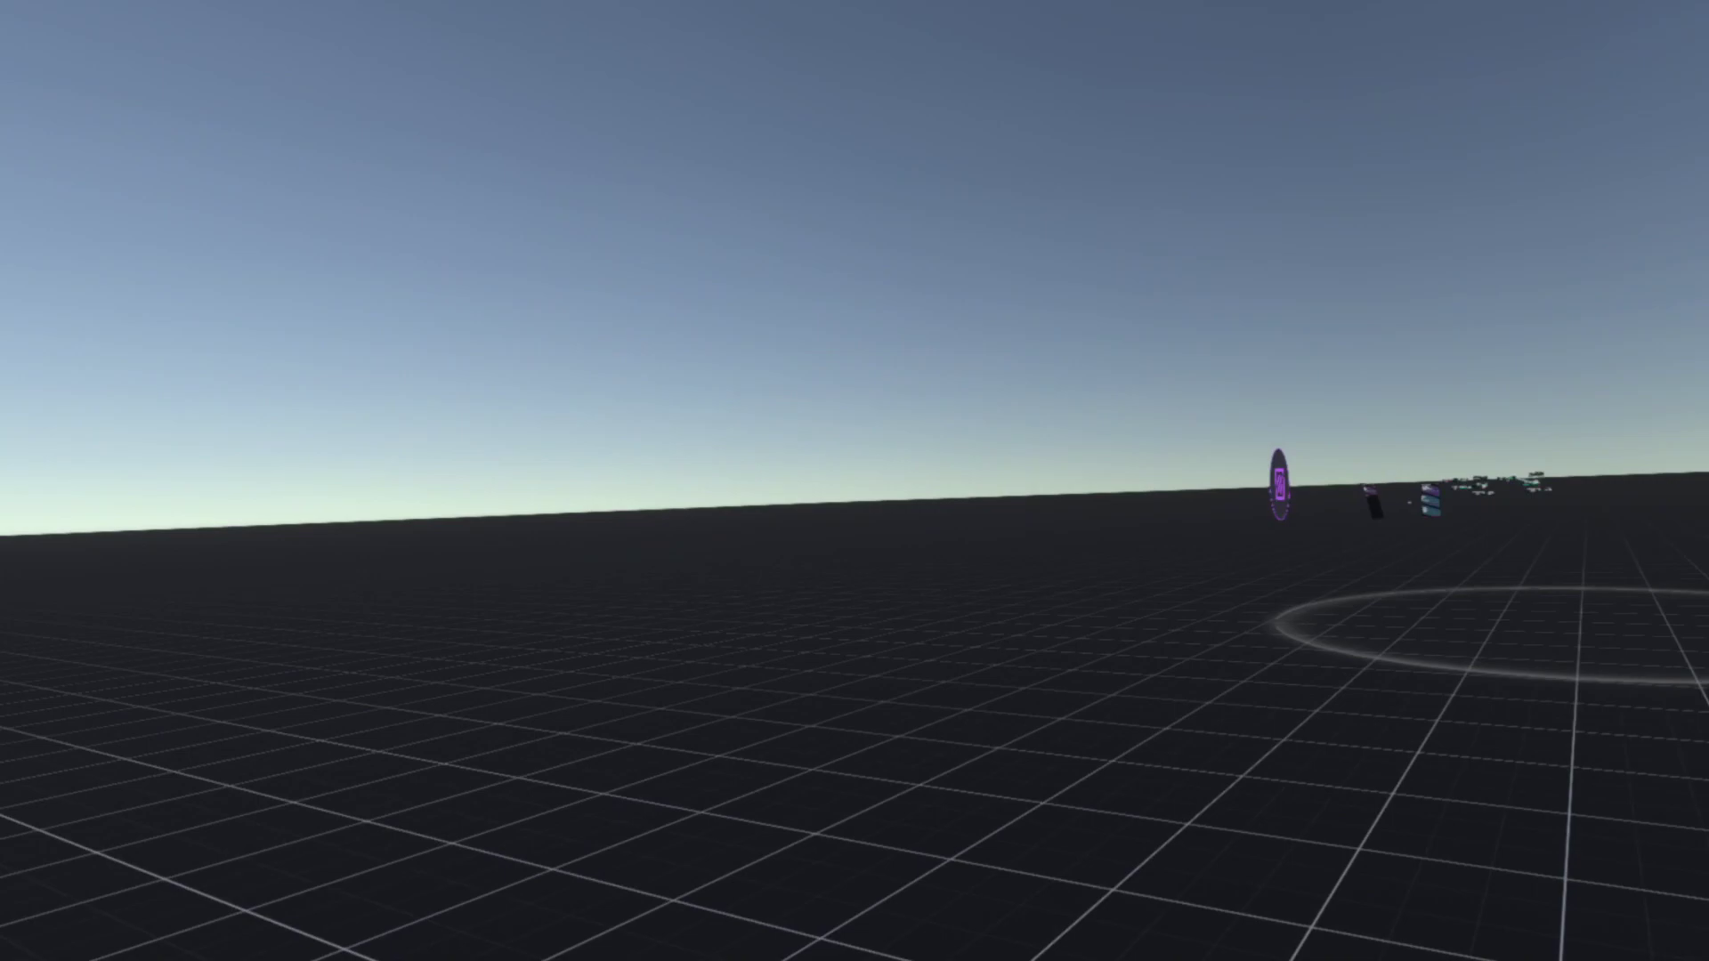
Step: Open a mirror in the world to view the avatar
{"action": "left_click", "coordinate": [1137, 559]}
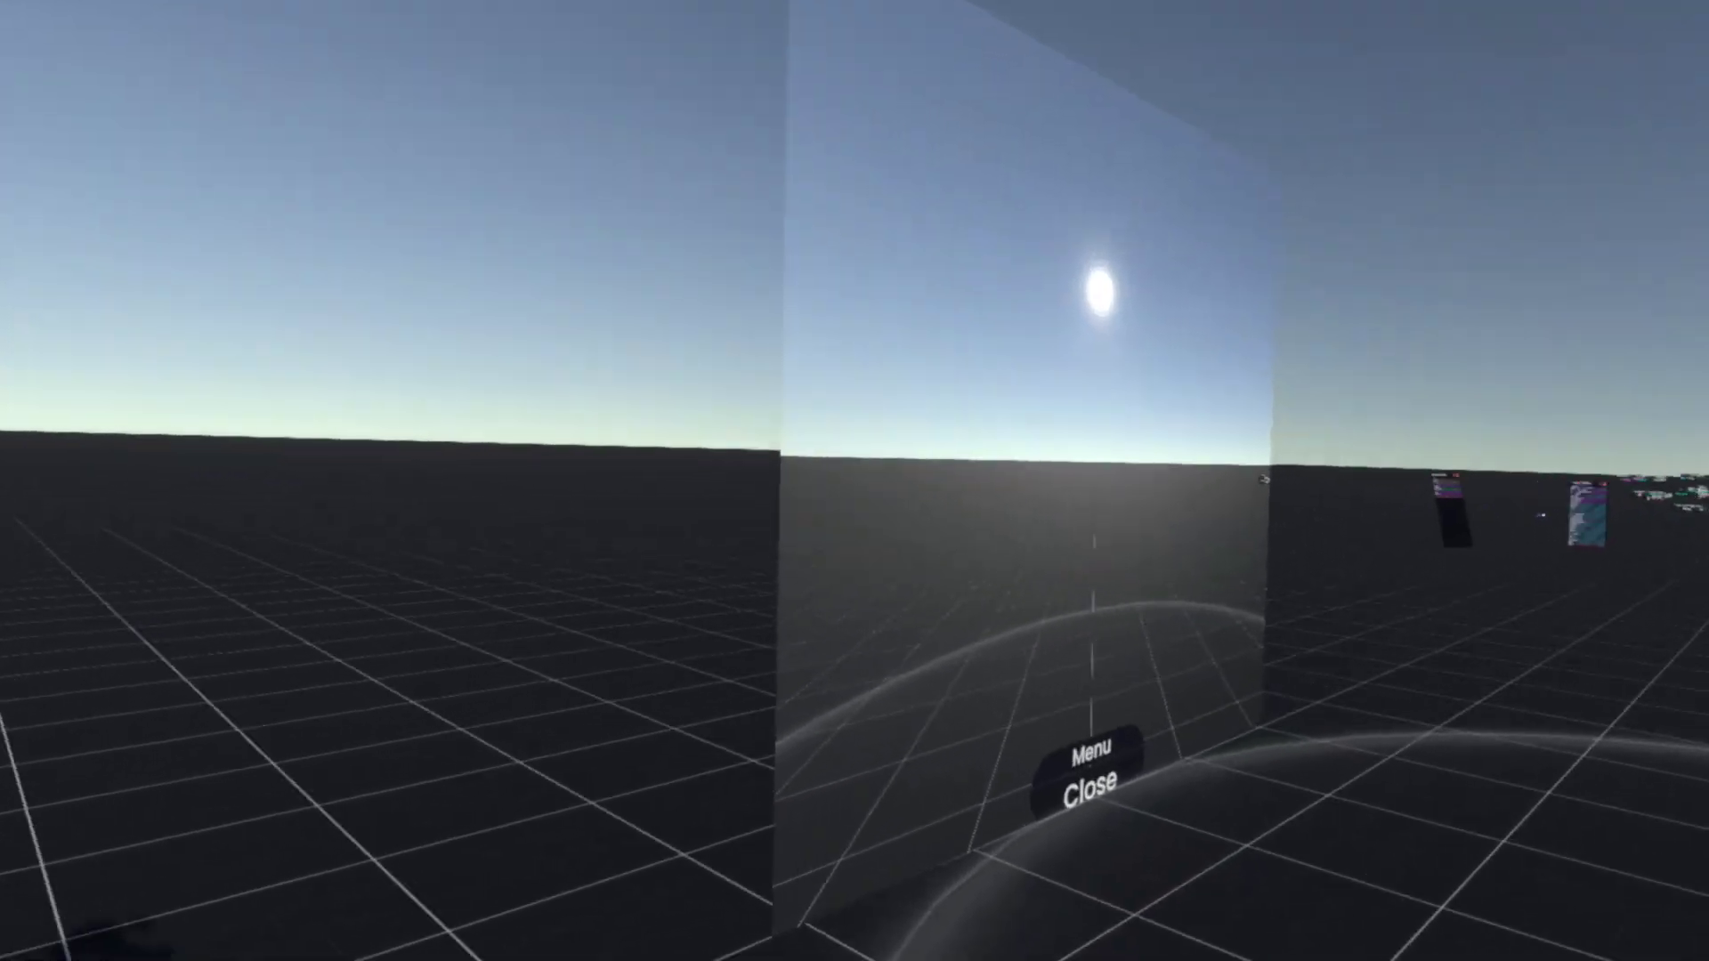